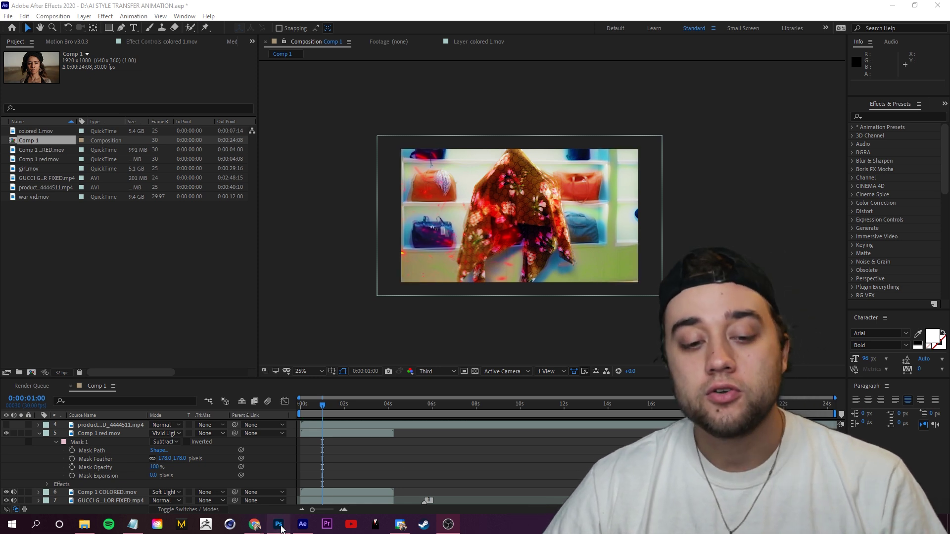
- Switch to Photoshop and minimize the Creative Cloud Desktop window covering it
left_click(279, 524)
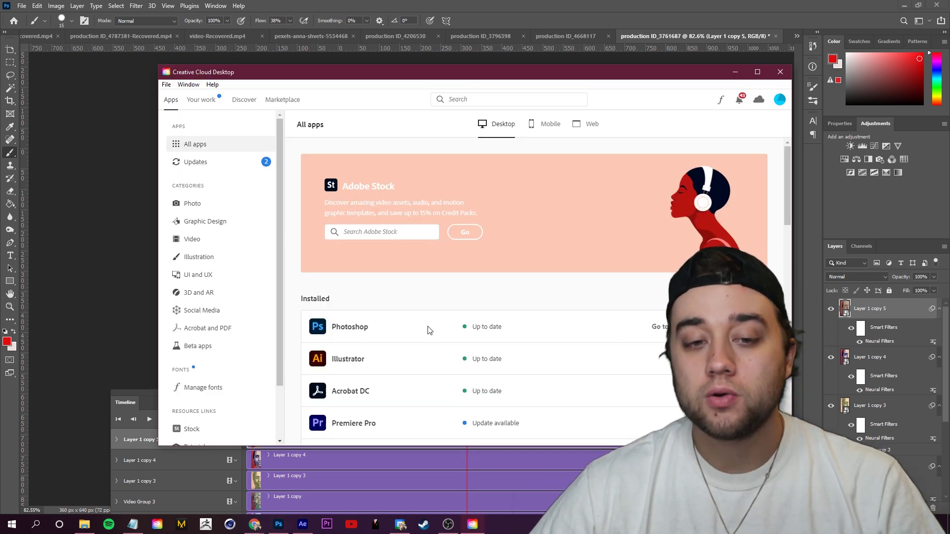
left_click(736, 73)
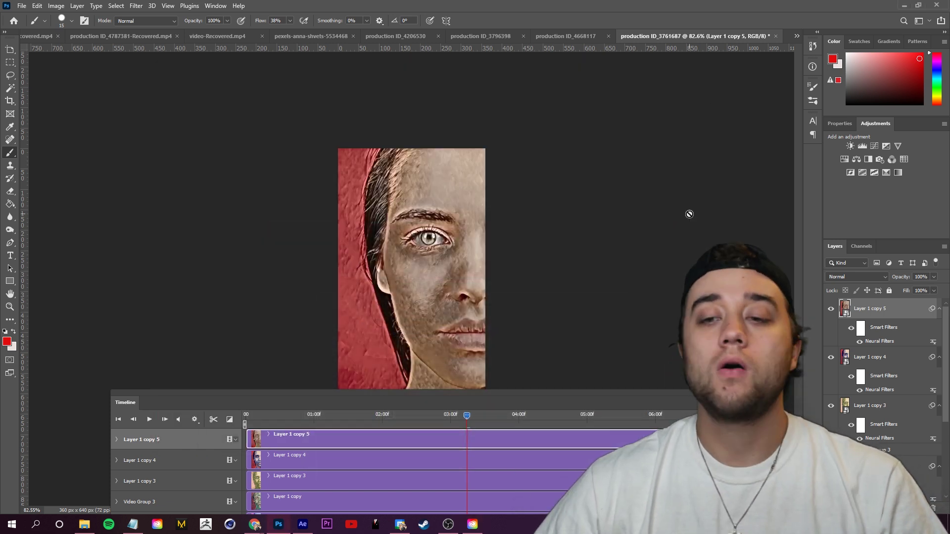
- Compare the stylized looks by hiding Layer 1 copy 5, copy 4 and copy 3 one by one and showing them again
left_click(831, 310)
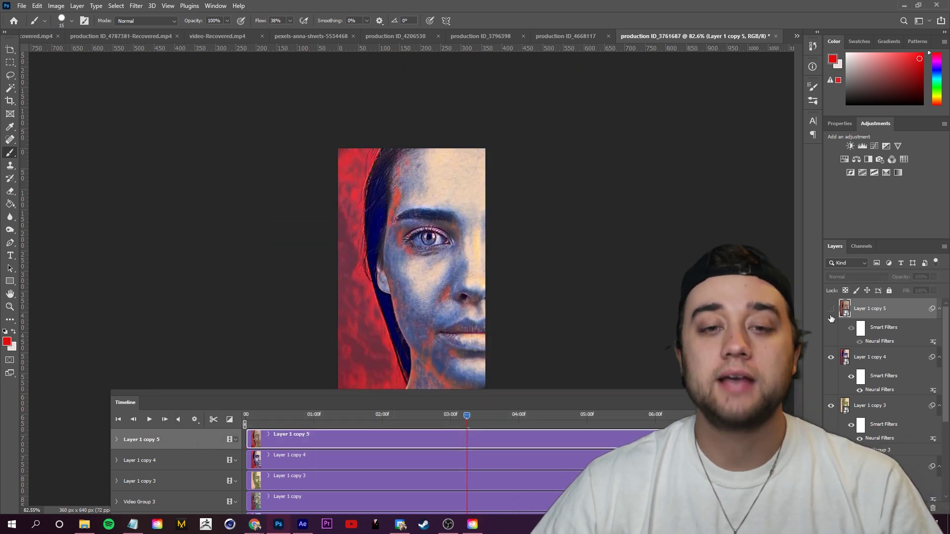
left_click(831, 358)
left_click(832, 407)
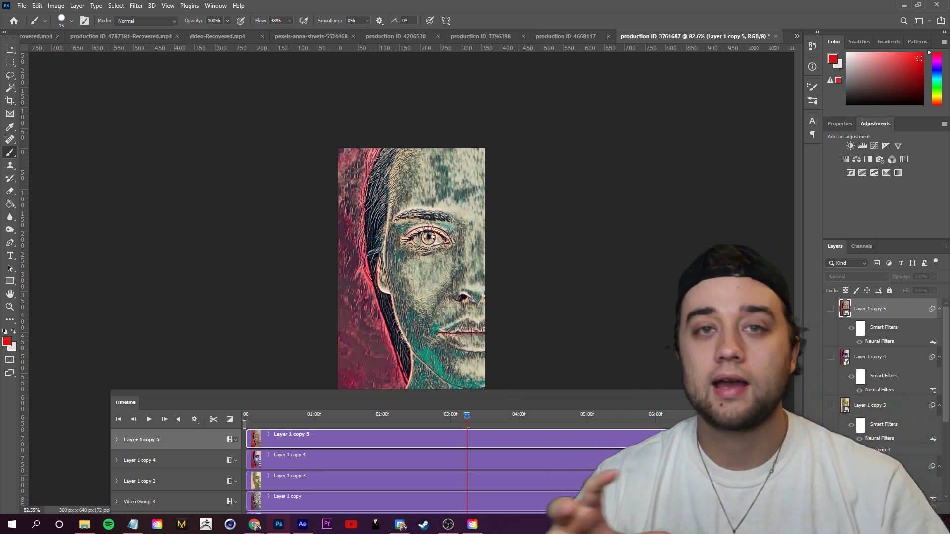
left_click(831, 406)
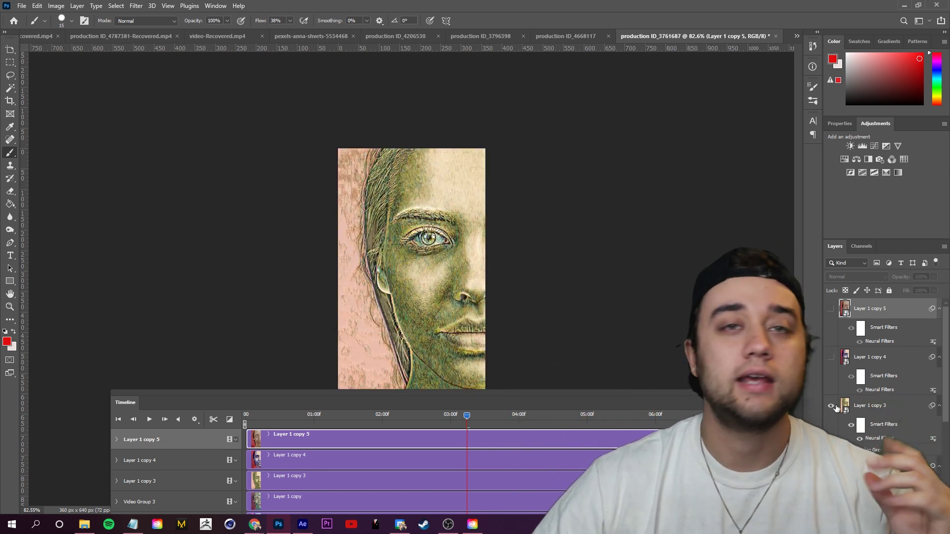
left_click(833, 357)
left_click(831, 308)
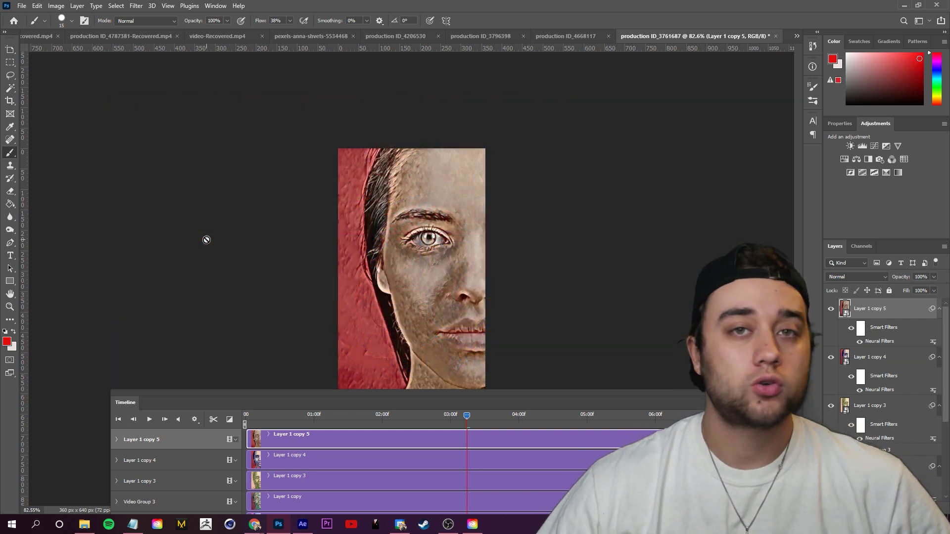
- Open the production ID_3761687 video from the faces folder and set the playhead to the start of the timeline
left_click(22, 6)
left_click(37, 28)
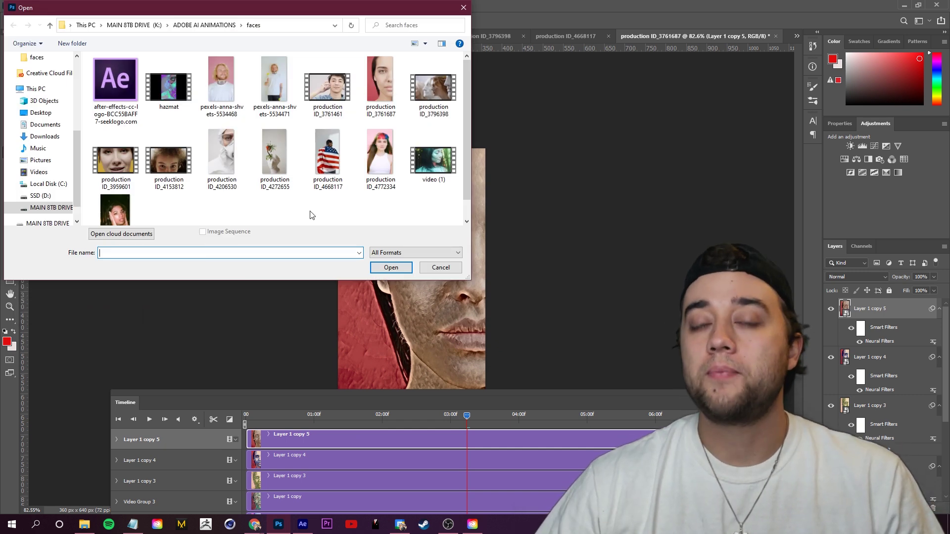
left_click(388, 93)
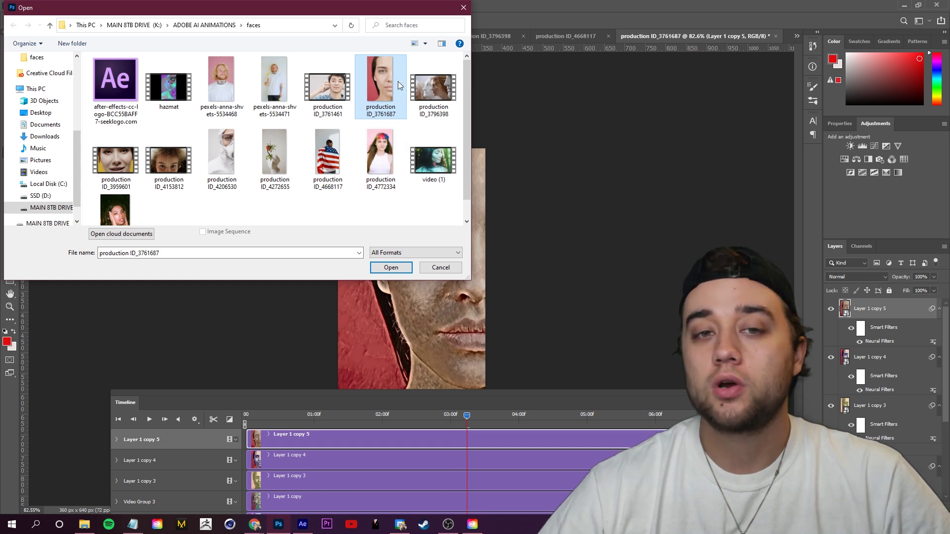
left_click(391, 267)
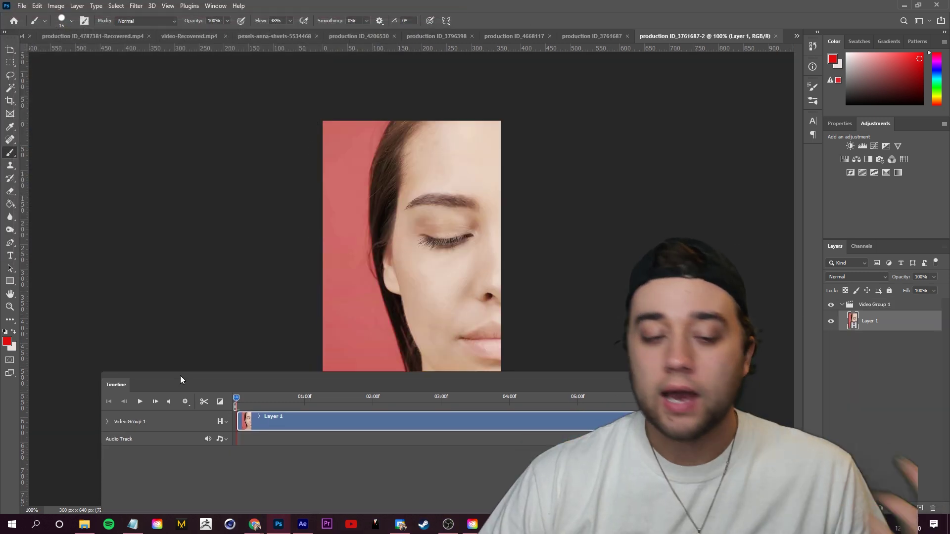
mouse_move(180, 375)
left_mouse_down()
mouse_move(162, 346)
mouse_move(194, 382)
left_mouse_up()
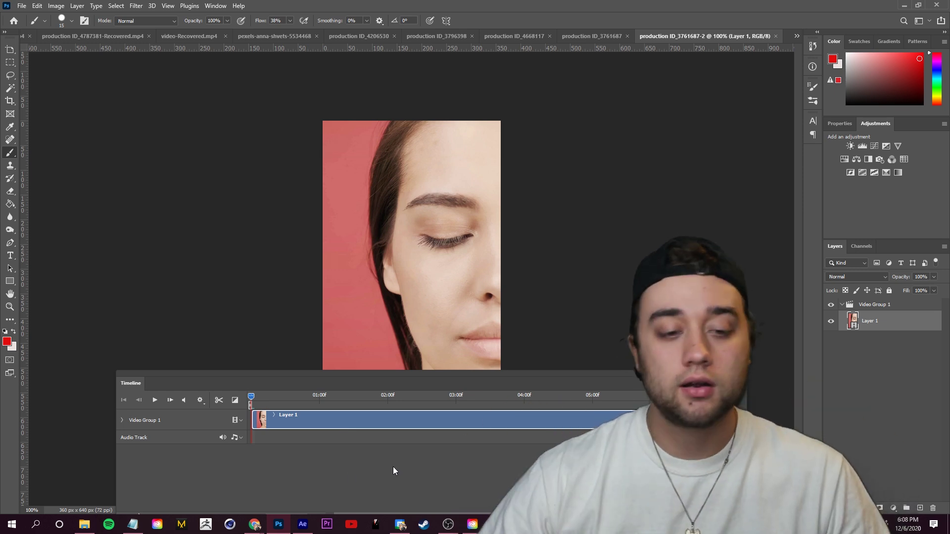
mouse_move(257, 399)
left_mouse_down()
mouse_move(596, 399)
mouse_move(251, 398)
left_mouse_up()
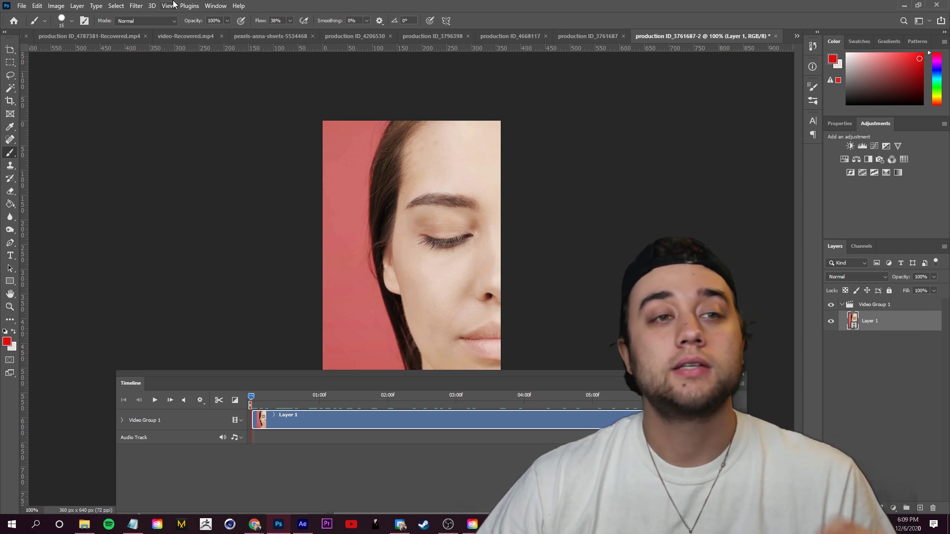
- Open Neural Filters for the clip's Layer 1
left_click(135, 6)
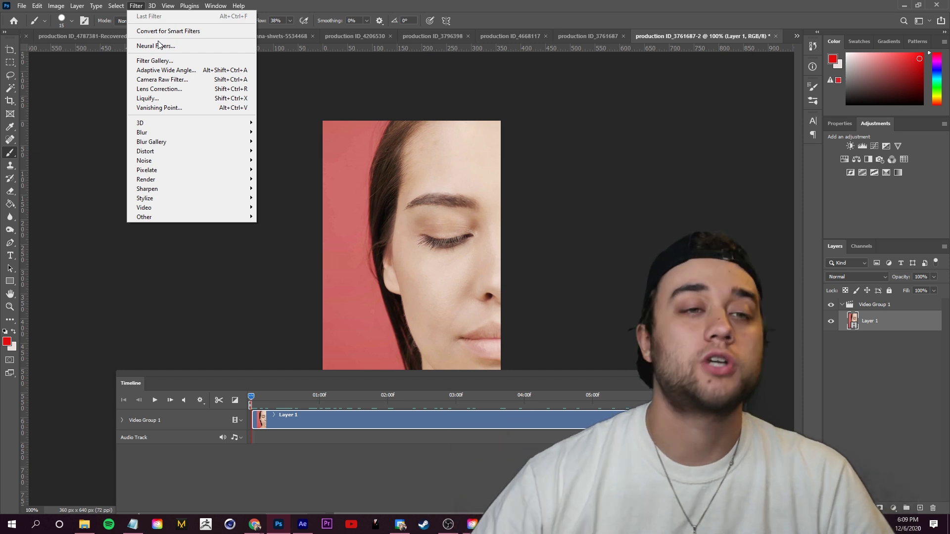
left_click(188, 47)
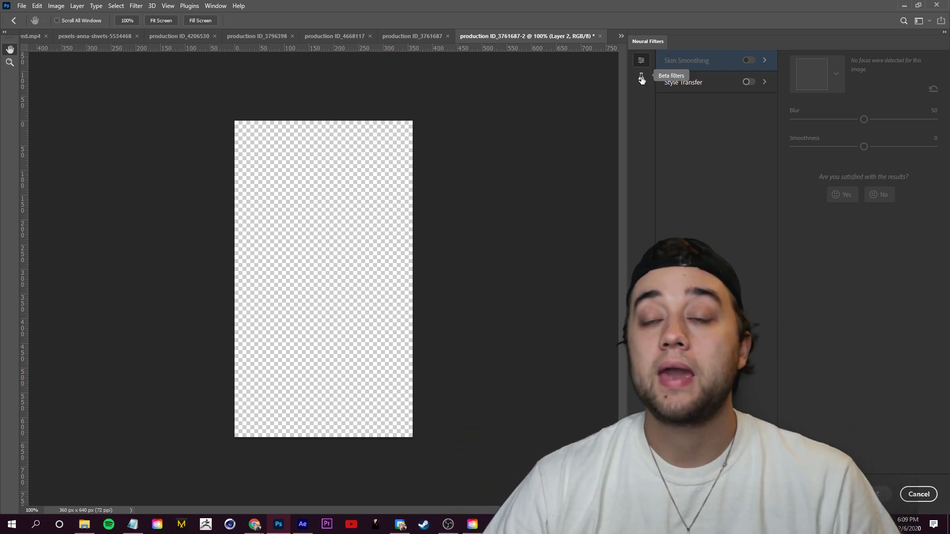
- Look through the beta neural filters, including Super Zoom and Colorize, and return to the featured filters
left_click(641, 79)
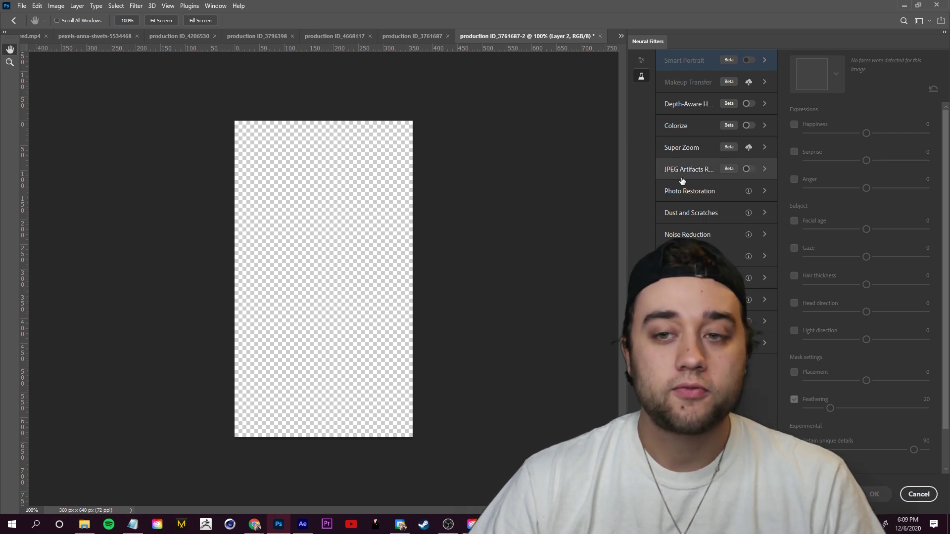
mouse_move(711, 110)
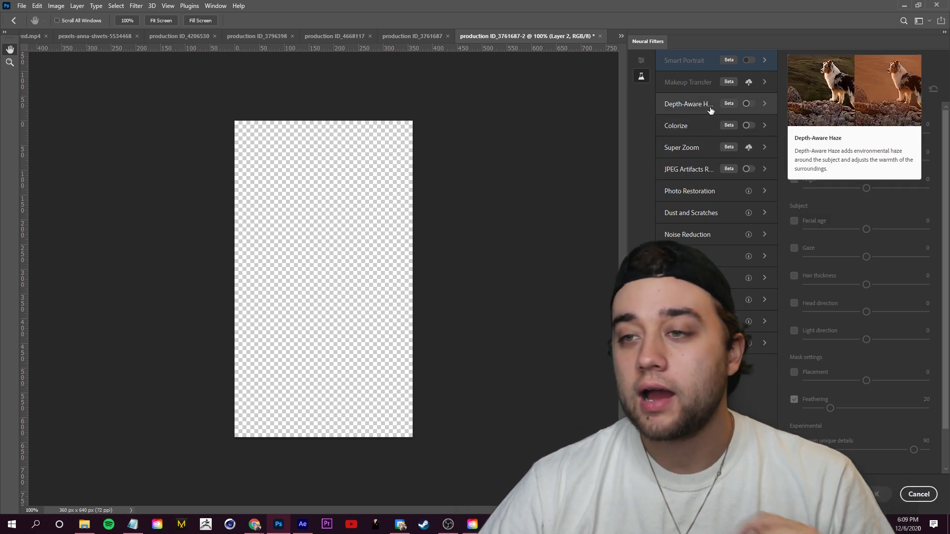
left_click(683, 147)
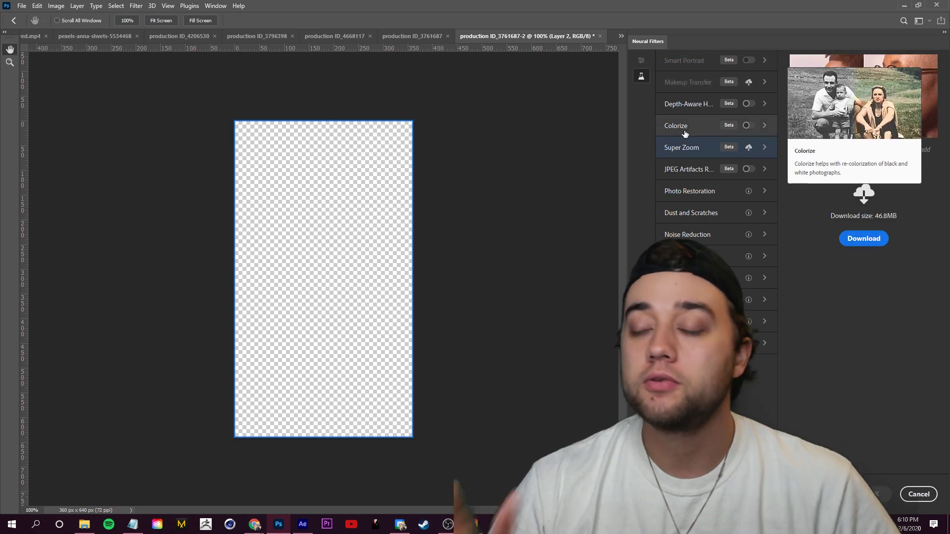
left_click(696, 132)
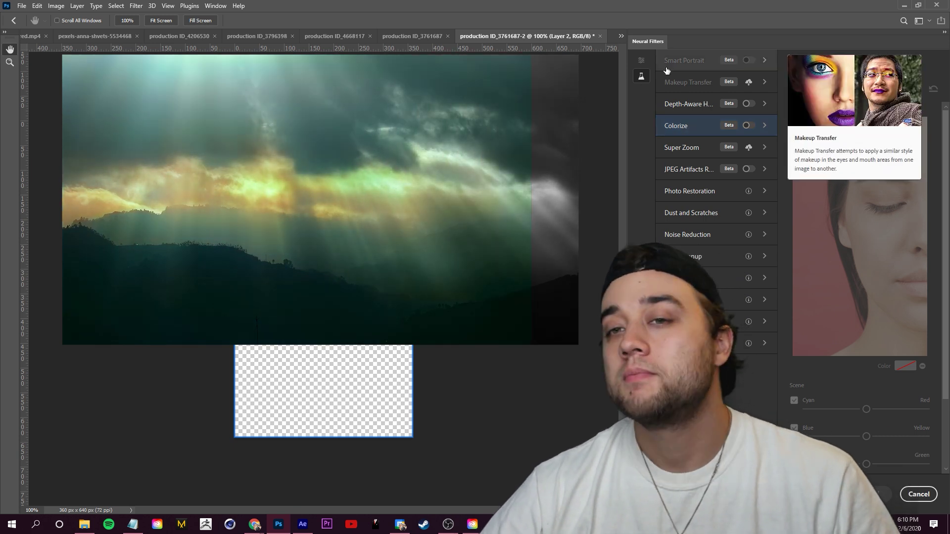
left_click(643, 62)
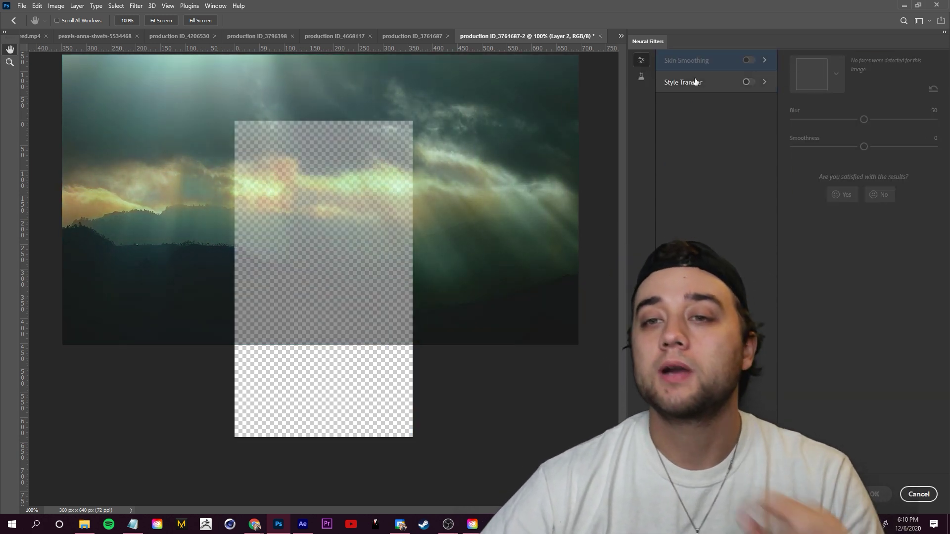
- Enable the Style Transfer filter, browse its full style gallery, and output it to the clip as a Smart Filter
left_click(695, 88)
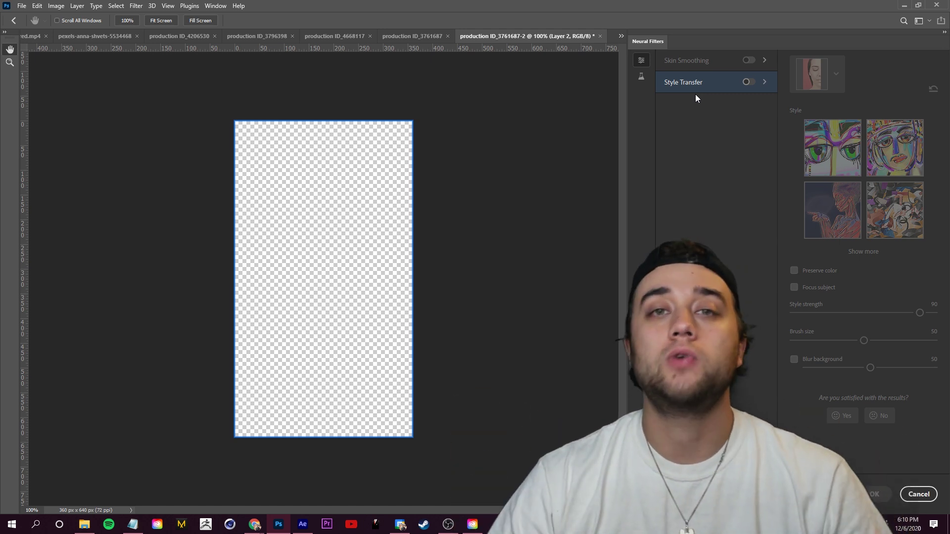
left_click(747, 82)
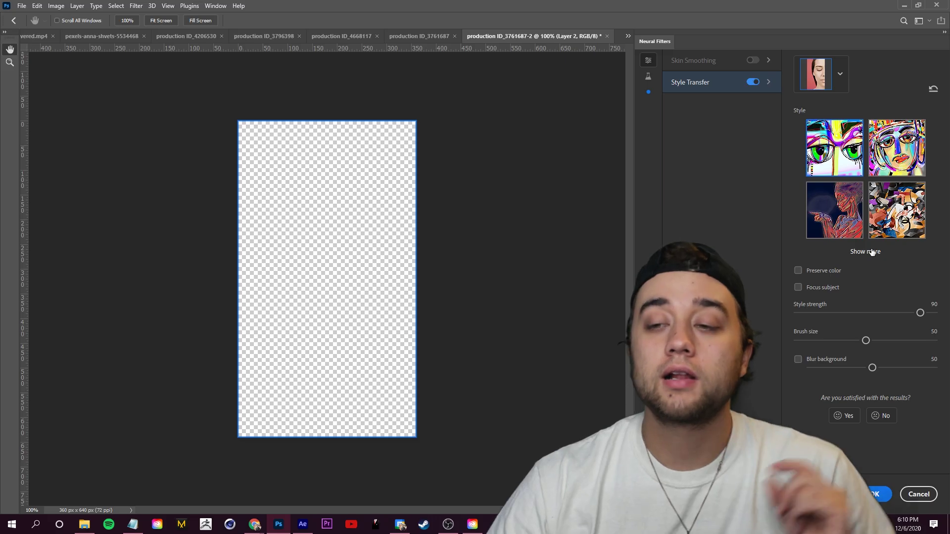
left_click(871, 250)
scroll(909, 359, "down", 5)
scroll(885, 297, "up", 5)
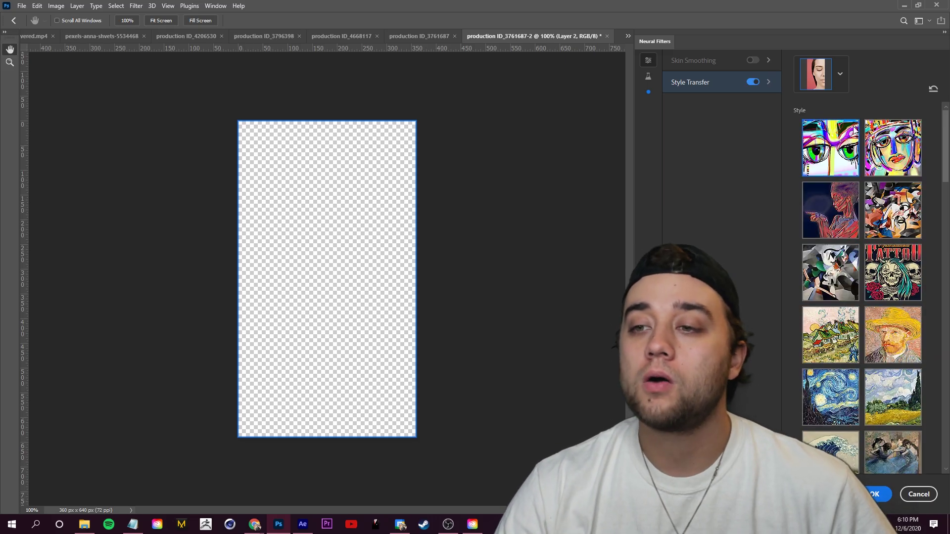
scroll(860, 232, "down", 10)
scroll(861, 232, "down", 10)
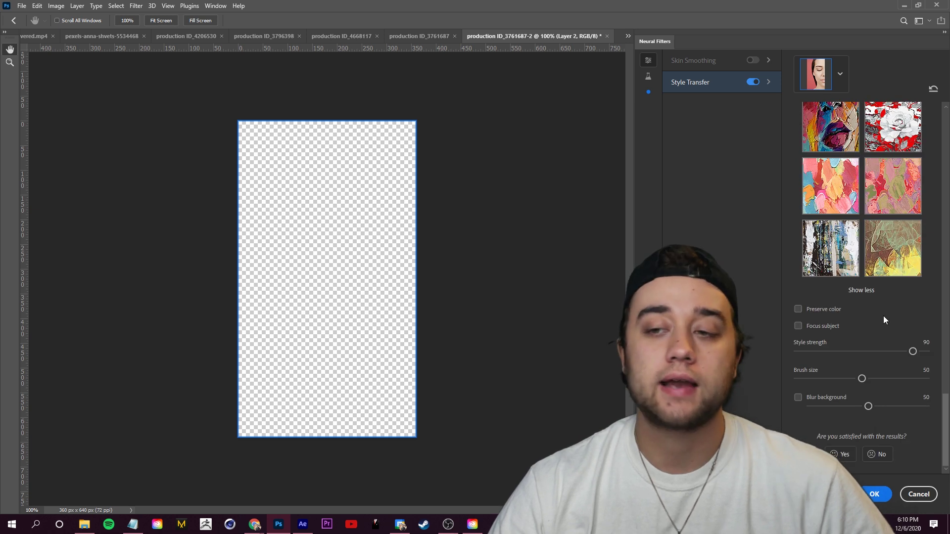
scroll(883, 315, "up", 20)
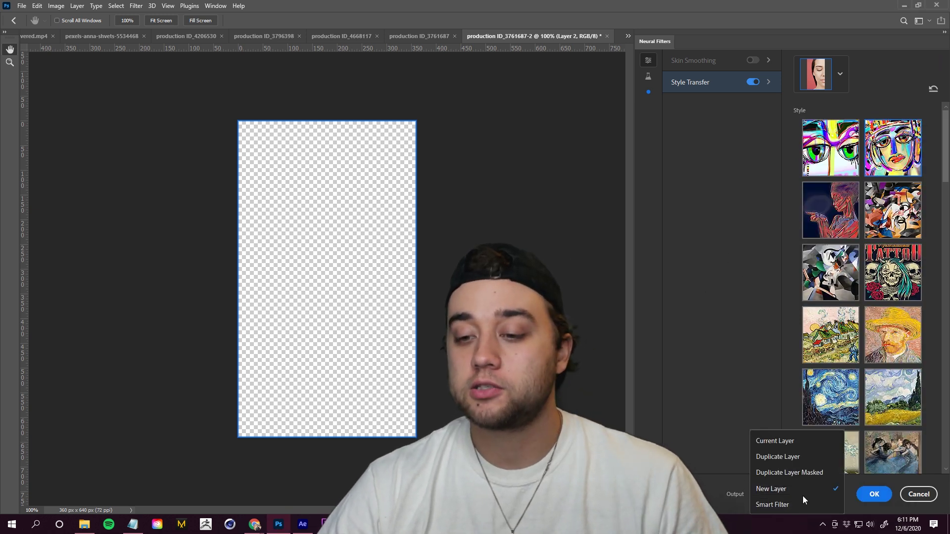
left_click(773, 505)
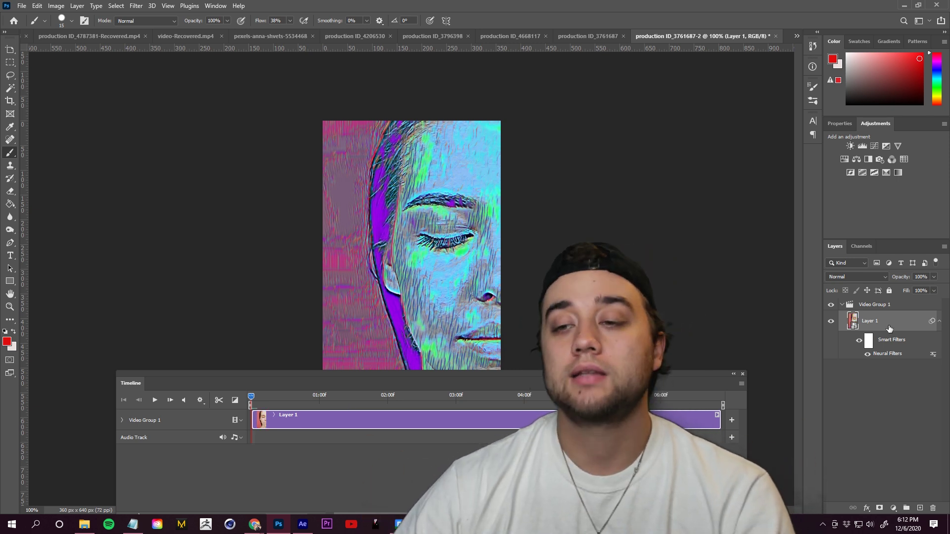
- Duplicate Layer 1, move the copy above Video Group 1, and align its clip with the start of the timeline
key("ctrl+j")
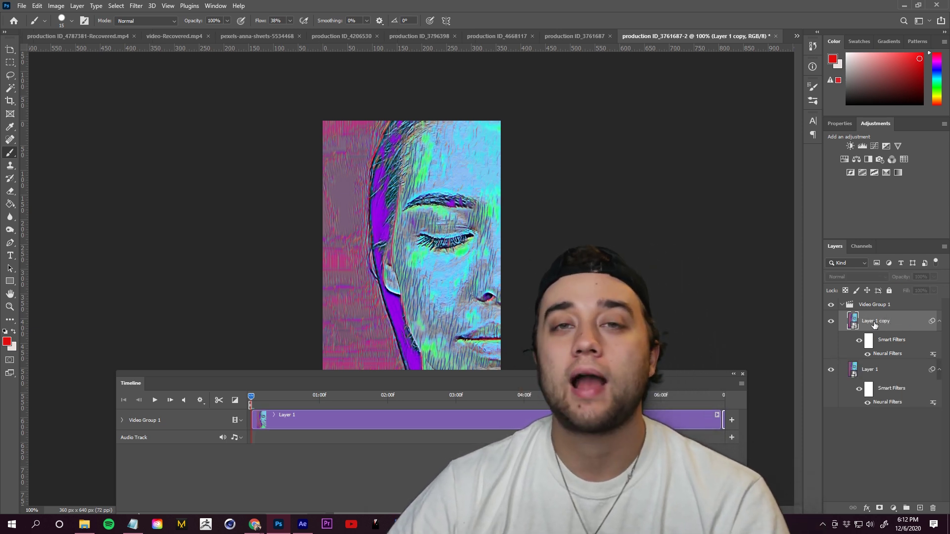
left_click_drag(880, 326, 880, 300)
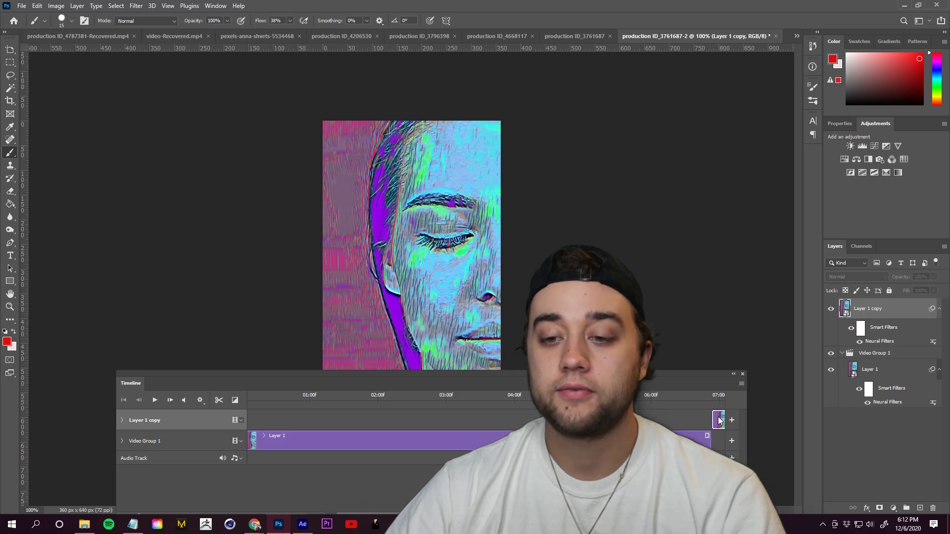
left_click_drag(719, 421, 250, 413)
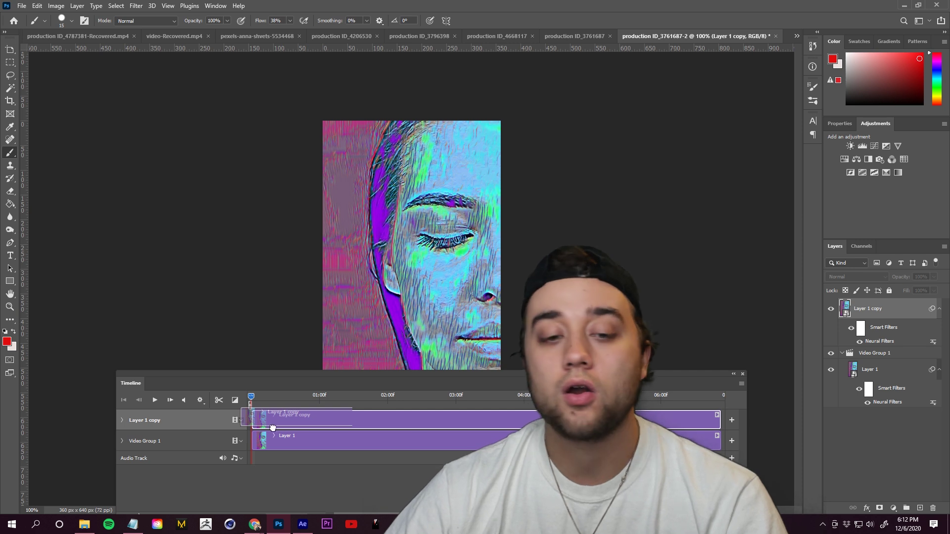
left_click_drag(344, 424, 302, 425)
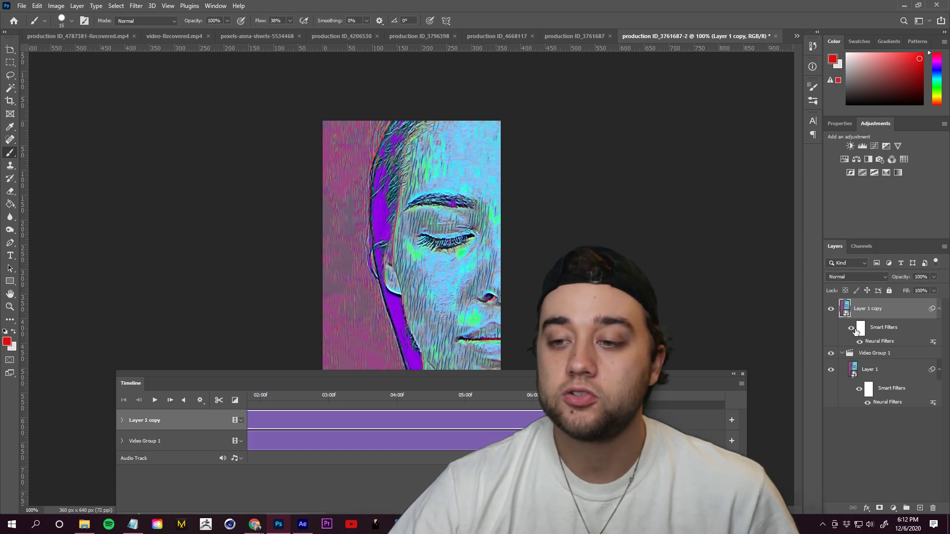
- Hide the Smart Filters on Layer 1 and Layer 1 copy to reveal the original footage
left_click(859, 392)
left_click(851, 327)
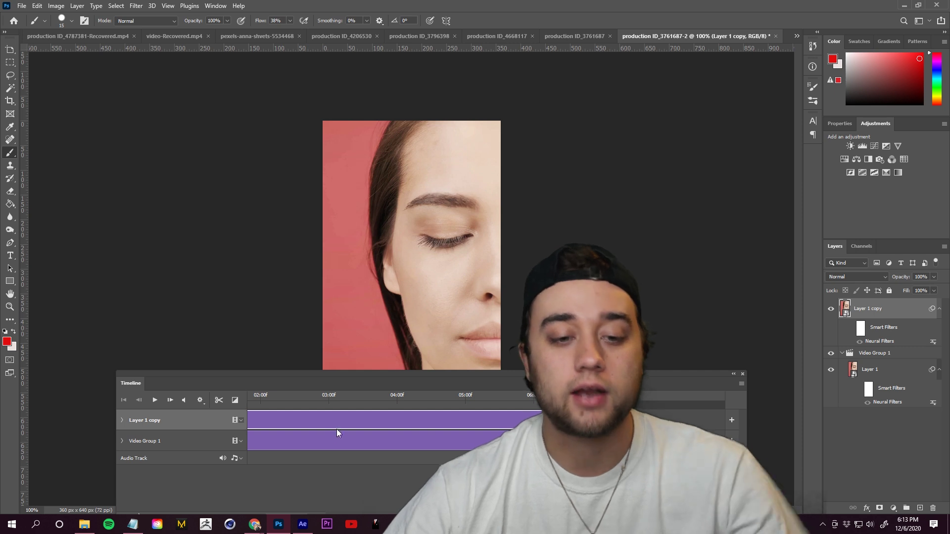
scroll(338, 423, "down", 1)
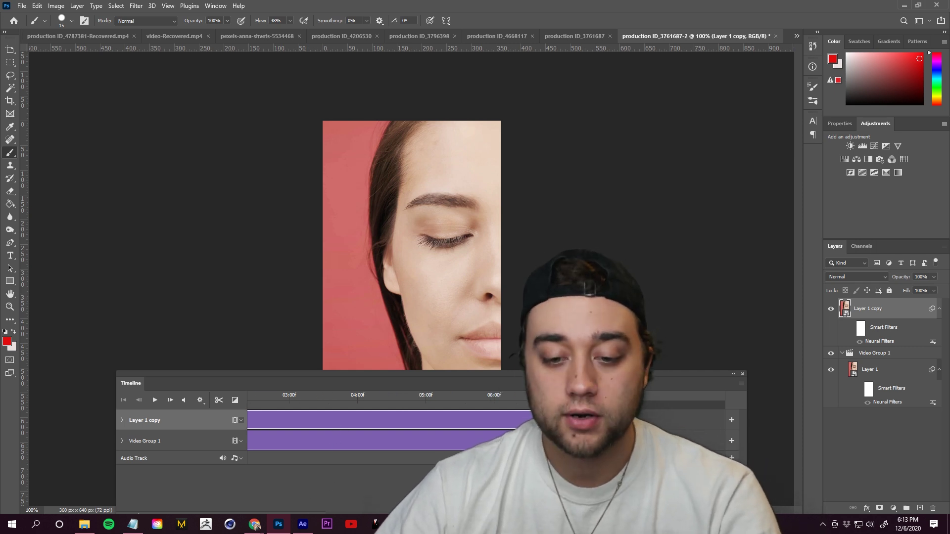
scroll(485, 421, "up", 4)
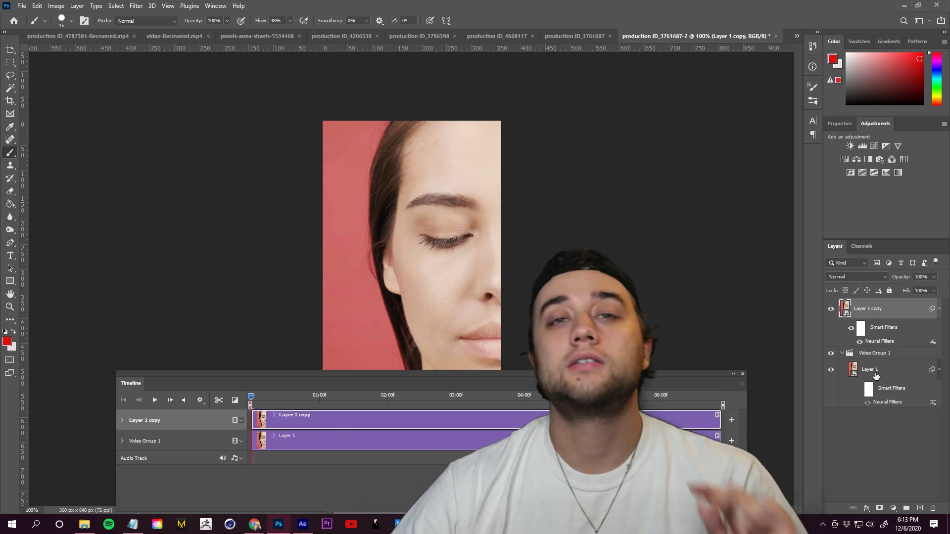
- Reopen the Neural Filters of Layer 1 copy, try several Style Transfer styles from the full gallery, and inspect the stylized face up close
double_click(880, 342)
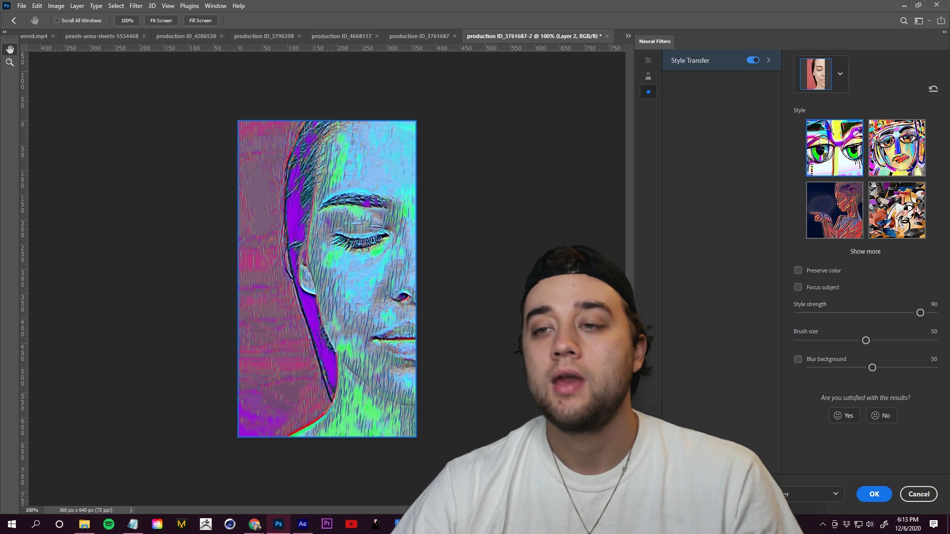
left_click(917, 170)
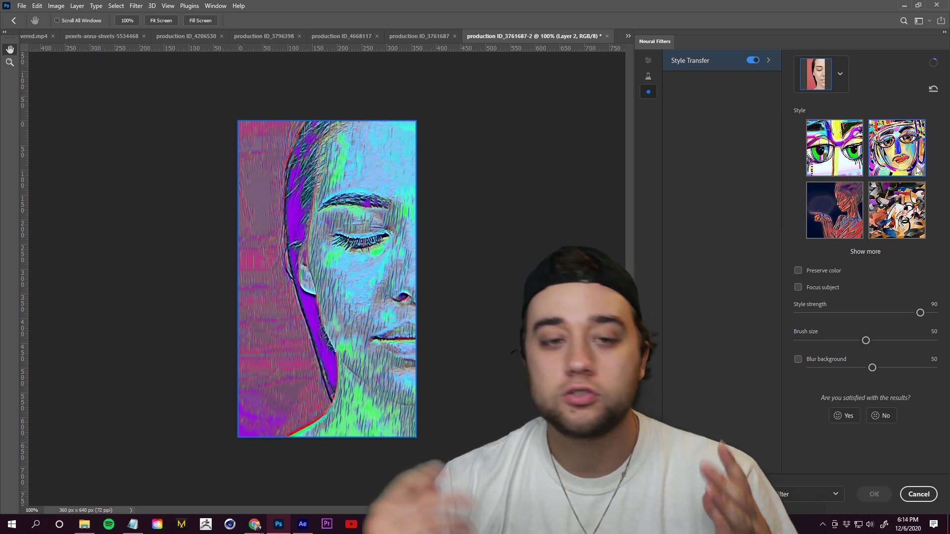
left_click(866, 251)
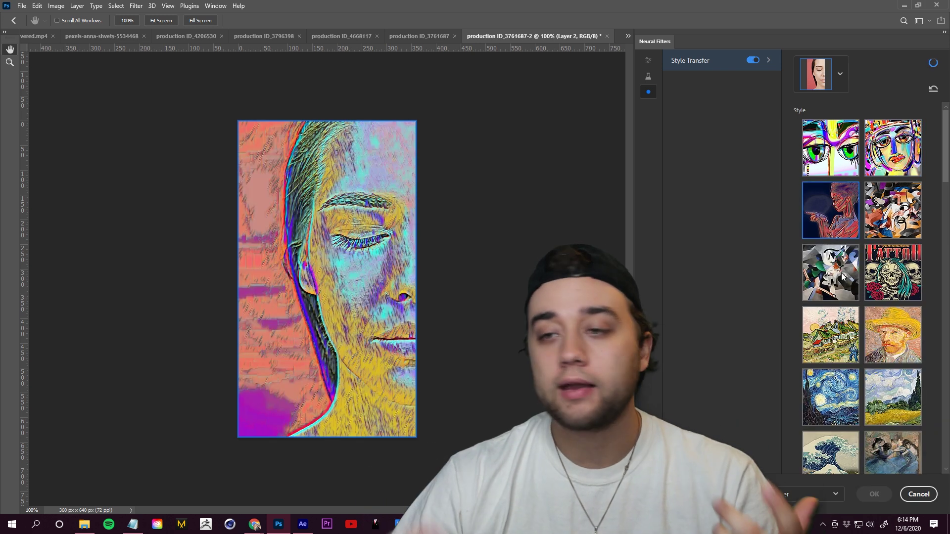
left_click(837, 200)
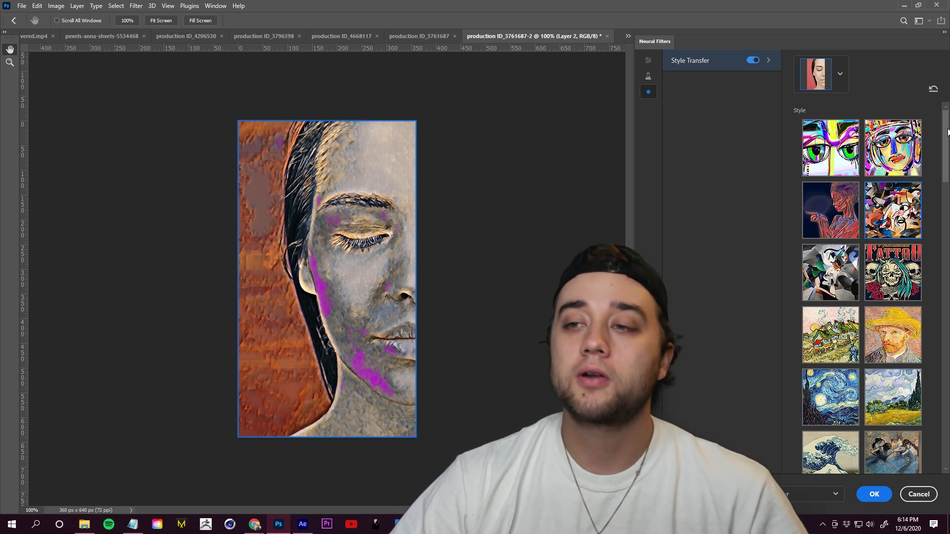
left_click_drag(946, 124, 925, 424)
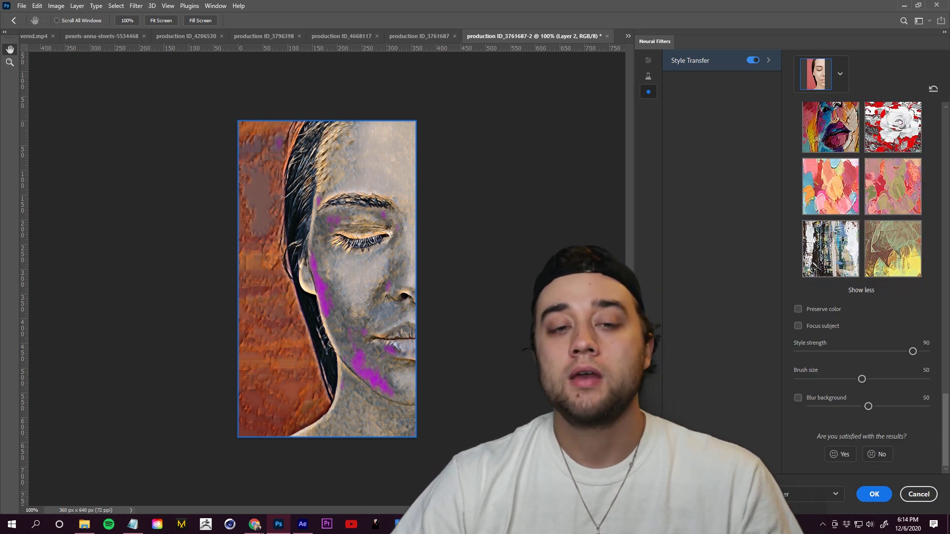
scroll(415, 327, "up", 5)
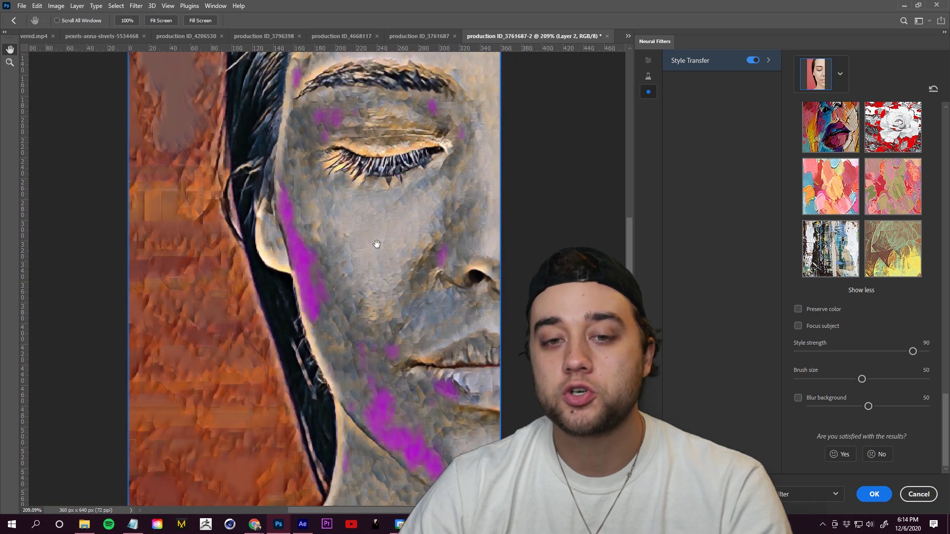
scroll(377, 244, "down", 4)
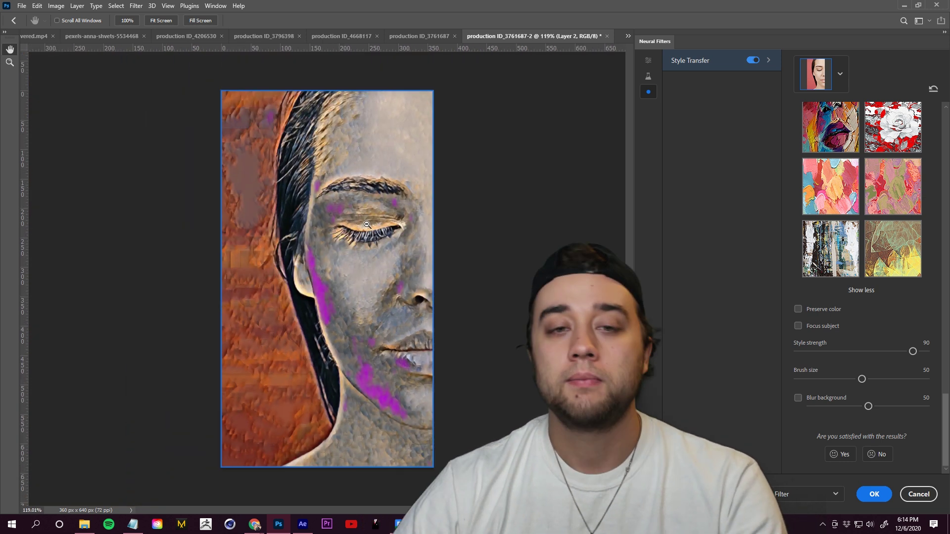
- Enable Preserve color for the Style Transfer and apply the filter to Layer 1 copy
left_click(798, 310)
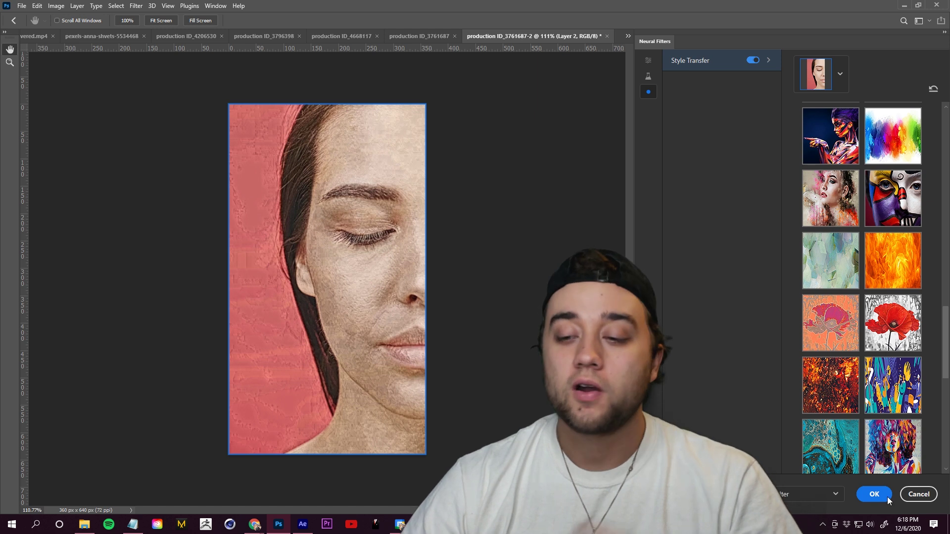
left_click(886, 495)
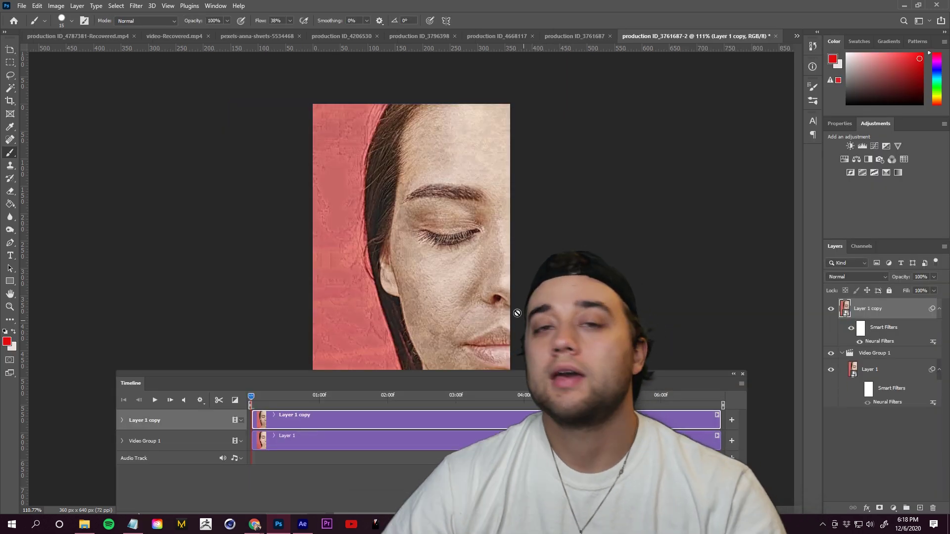
scroll(517, 313, "down", 3)
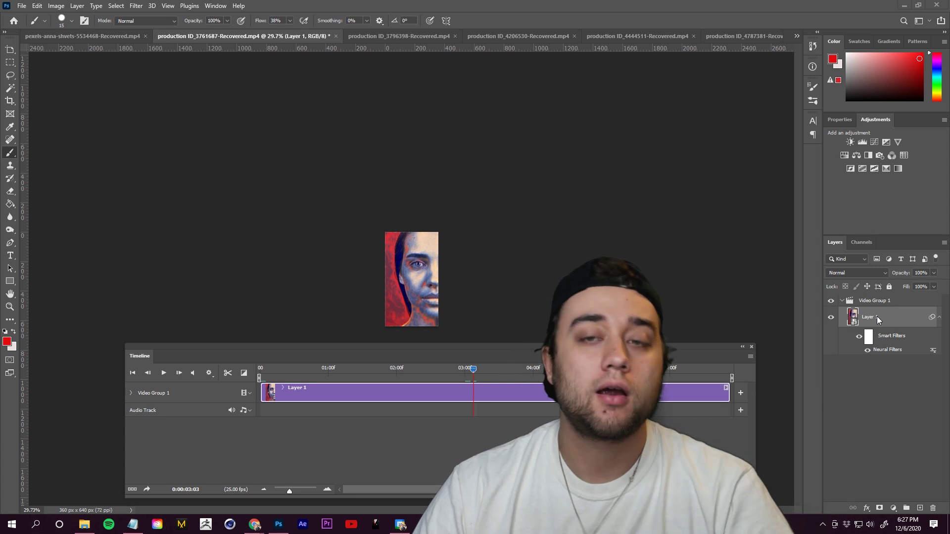
- Open the Neural Filters of Layer 1 in production ID_3761687-Recovered.mp4 and browse the full Style Transfer gallery
scroll(421, 285, "up", 2)
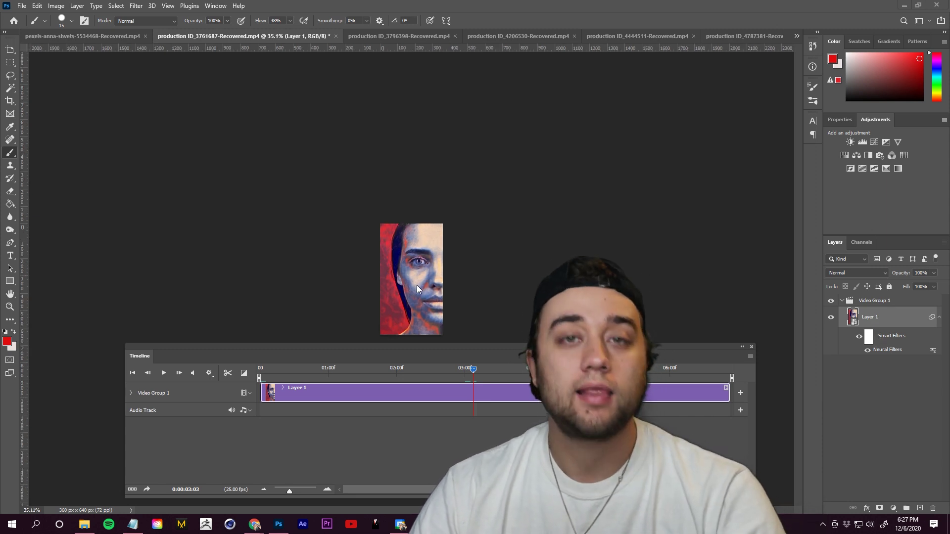
double_click(890, 352)
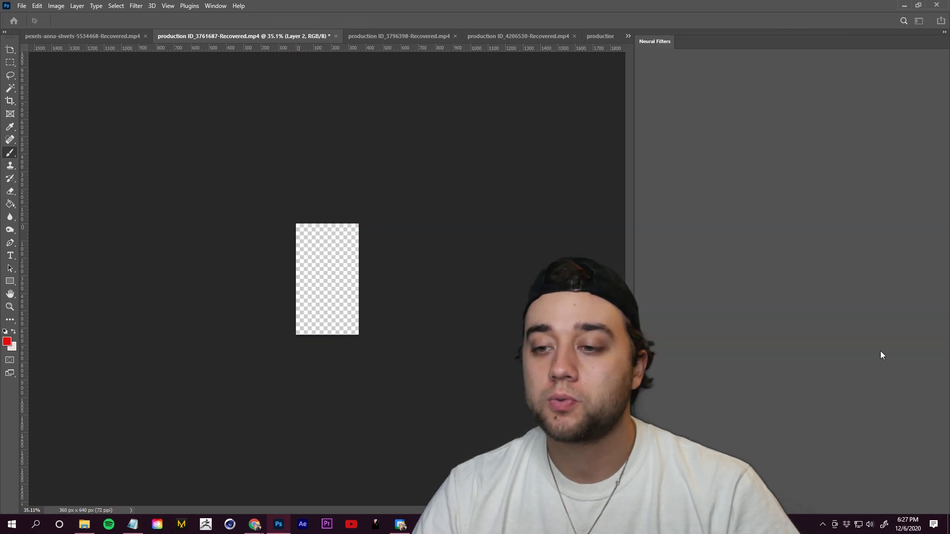
left_click(860, 252)
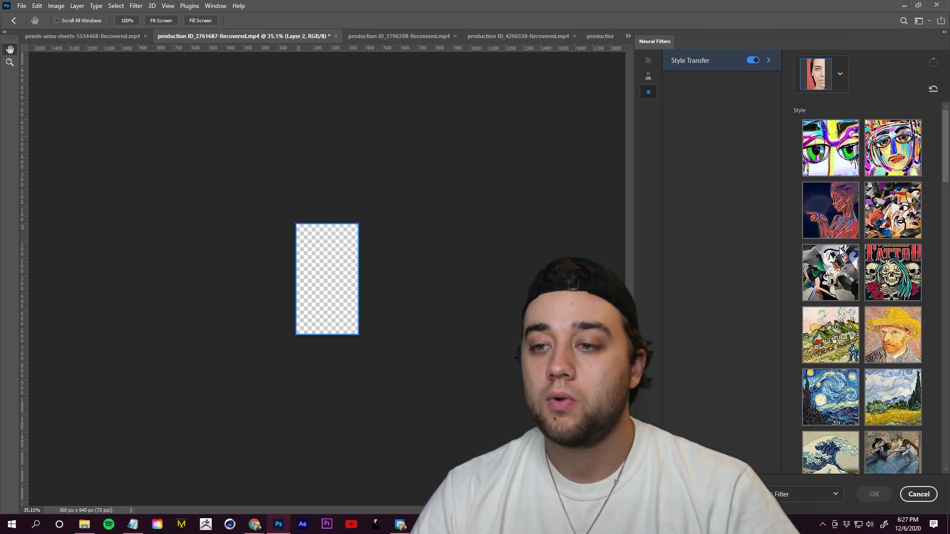
scroll(844, 283, "down", 10)
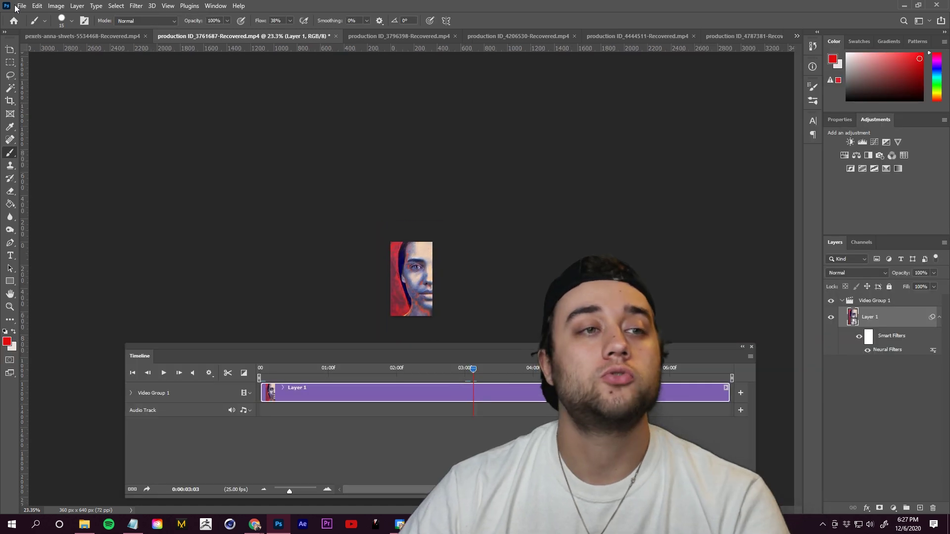
- Render the stylized video as a QuickTime file named AI RED BLUE into the faces folder within ADOBE AI ANIMATIONS
left_click(22, 5)
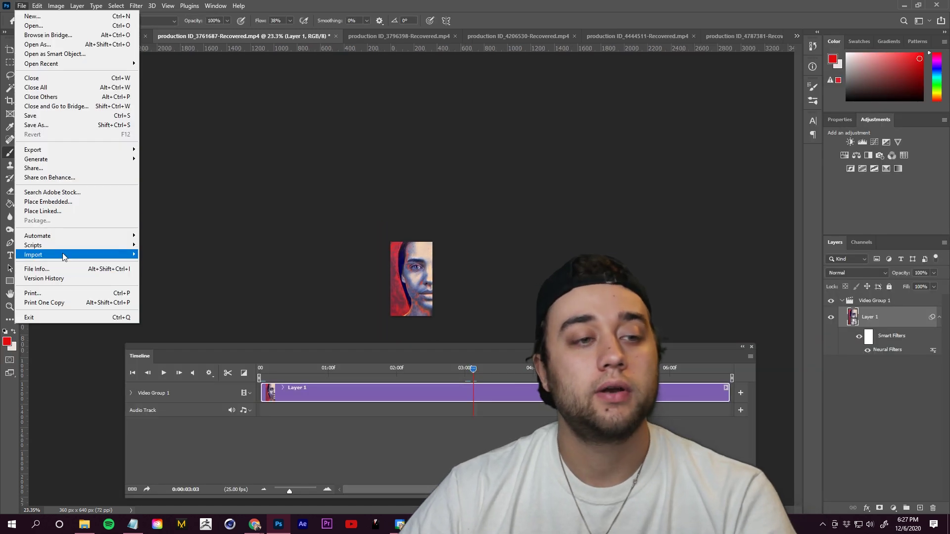
mouse_move(69, 152)
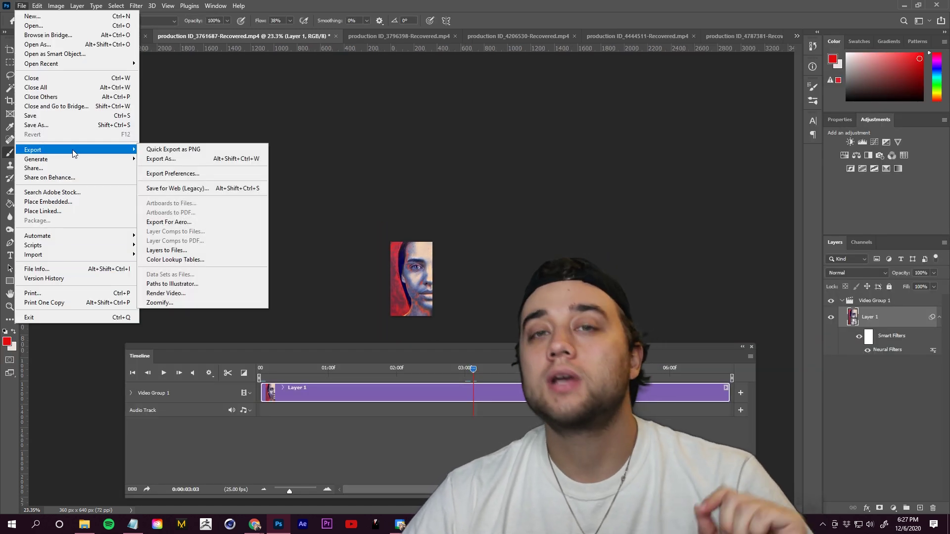
left_click(186, 299)
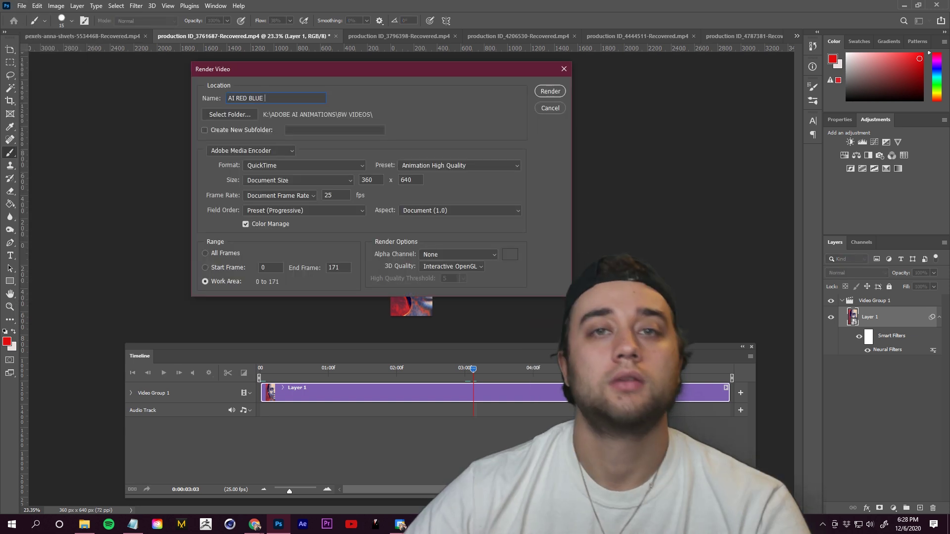
left_click(239, 111)
left_click(396, 102)
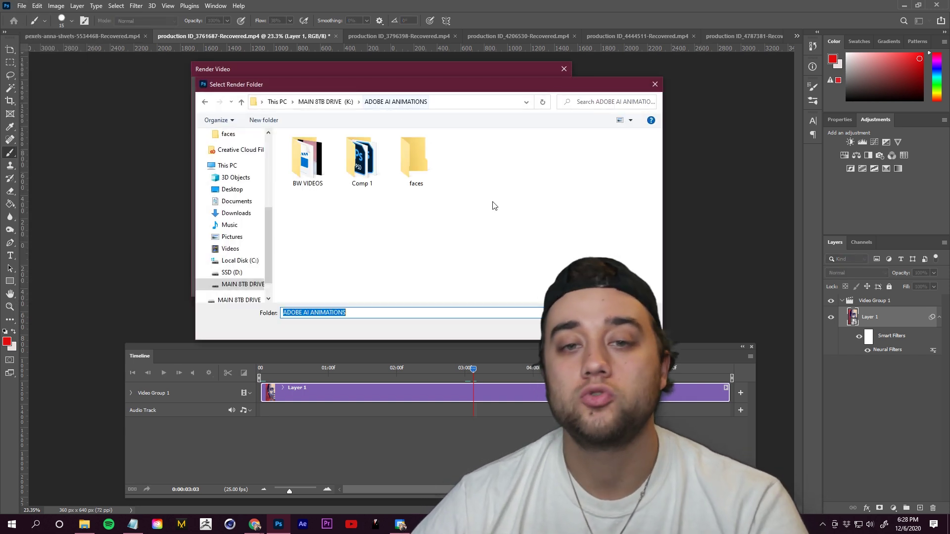
left_click(416, 159)
left_click(582, 326)
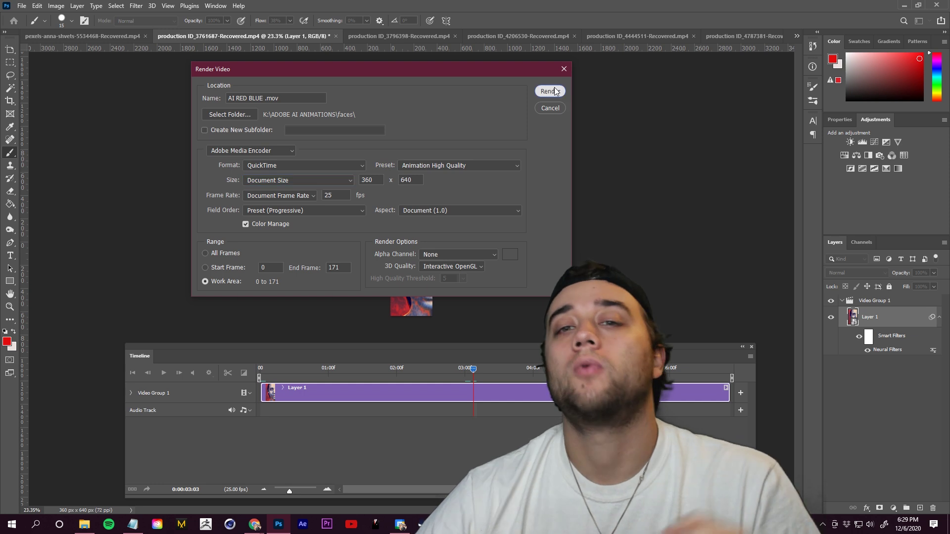
left_click(550, 91)
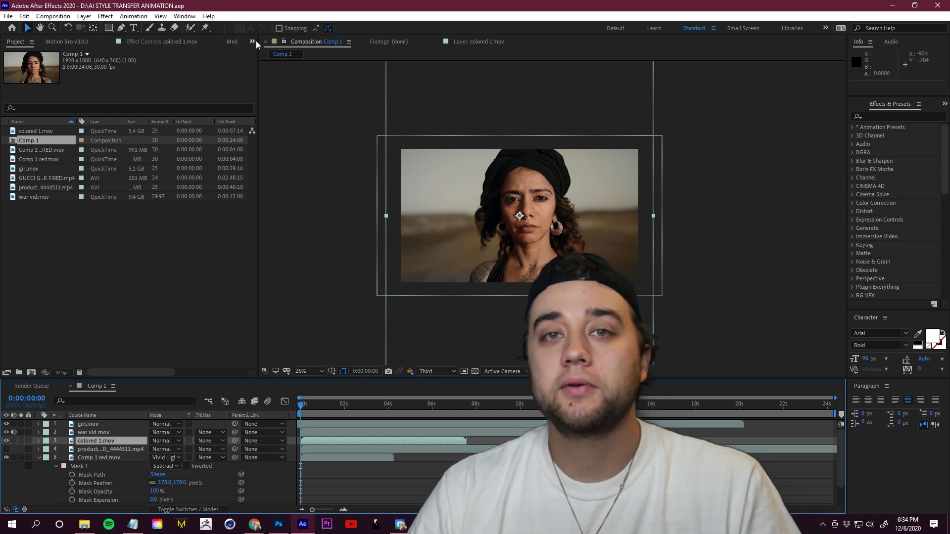
- Switch to After Effects and create a new composition with the offered settings
left_click(274, 52)
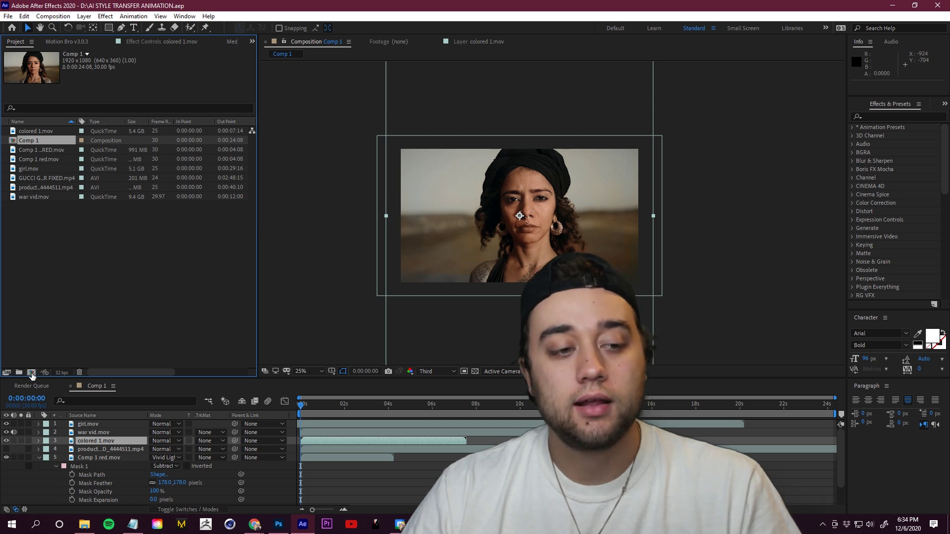
left_click(31, 372)
key("Return")
- Add the original clip production ID_3761687.mp4 from the ADOBE AI ANIMATIONS faces folder to Comp 2 and scale it to 169%
left_click(84, 524)
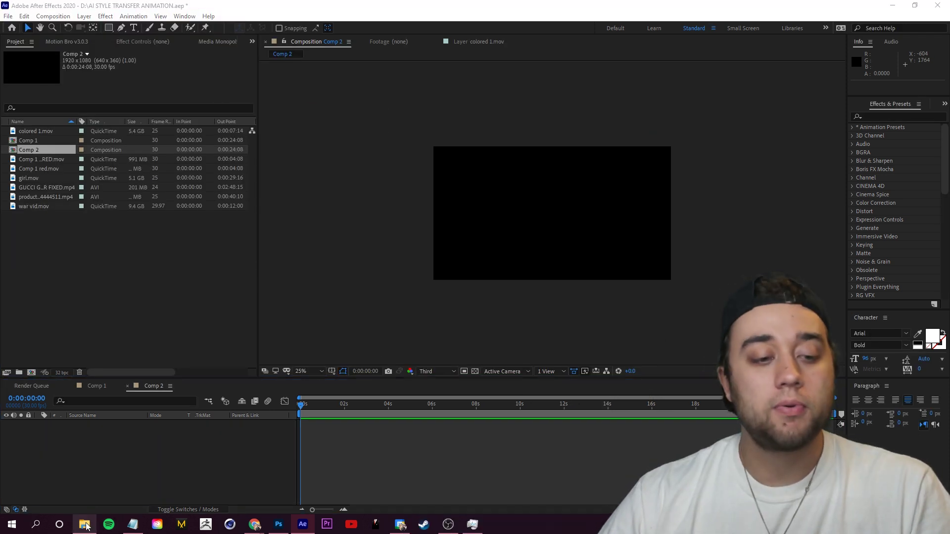
left_click(379, 410)
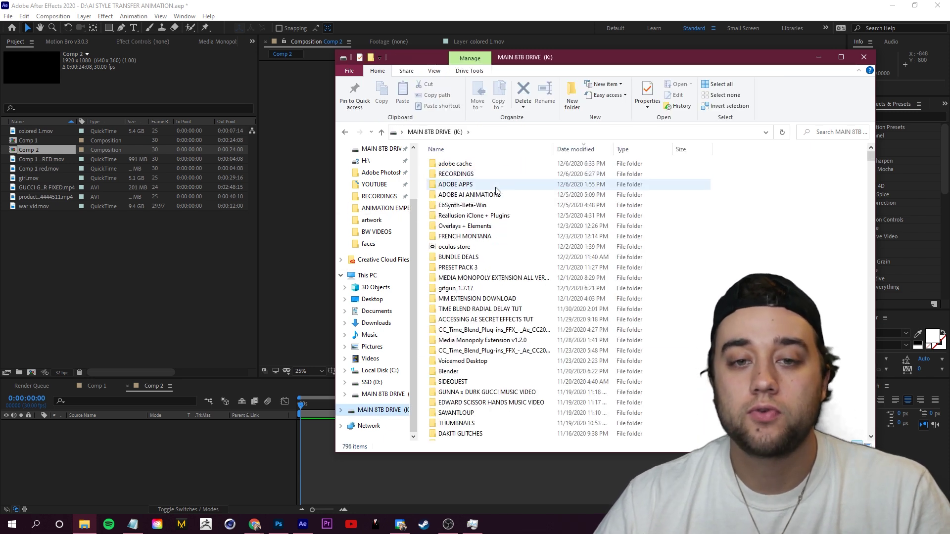
double_click(495, 187)
double_click(564, 174)
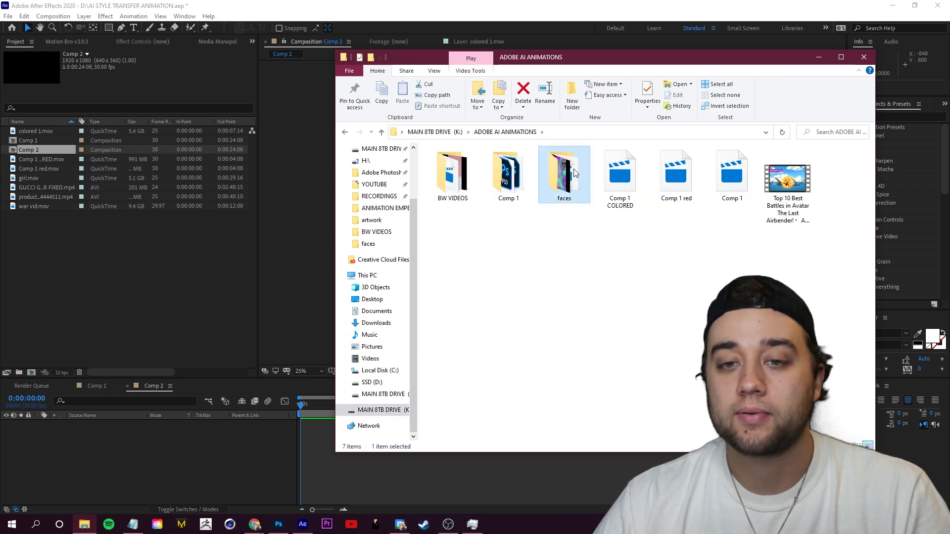
left_click_drag(808, 189, 104, 448)
left_click(282, 215)
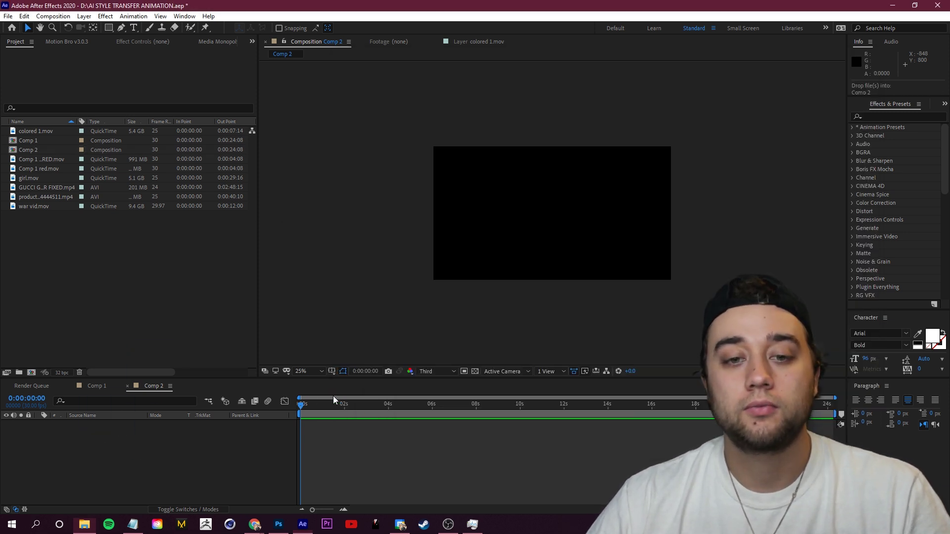
left_click_drag(263, 398, 282, 418)
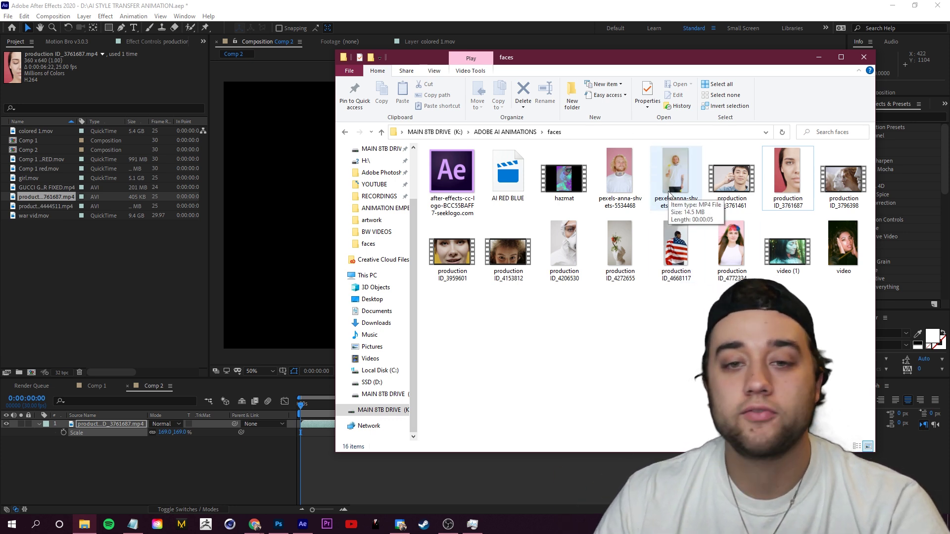
- Add the AI RED BLUE video above the original clip and copy the original clip's Transform values onto it
left_click_drag(508, 179, 123, 462)
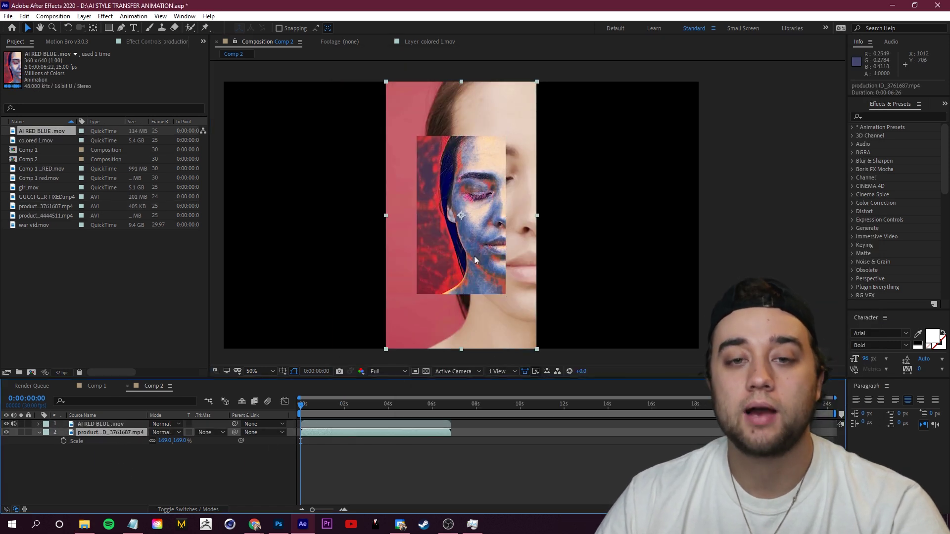
left_click(38, 433)
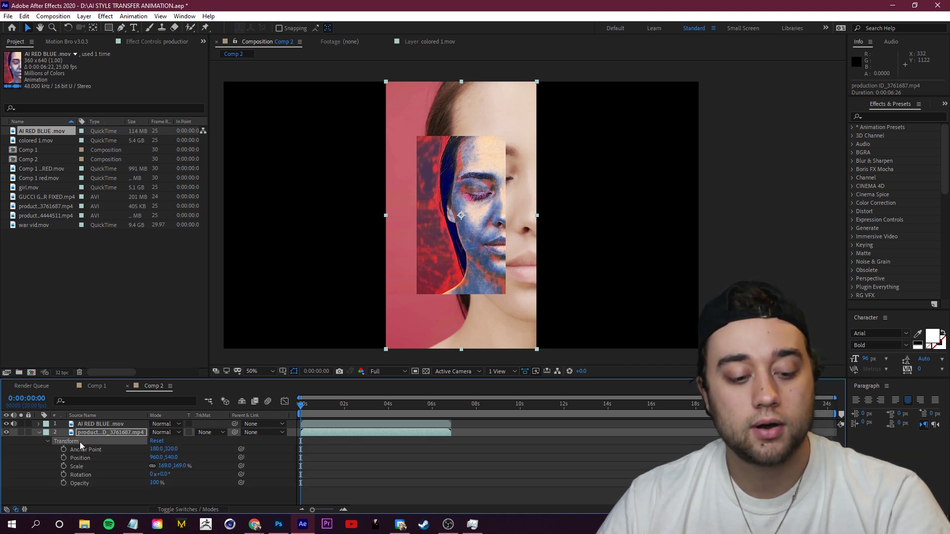
key("ctrl+c")
left_click(81, 424)
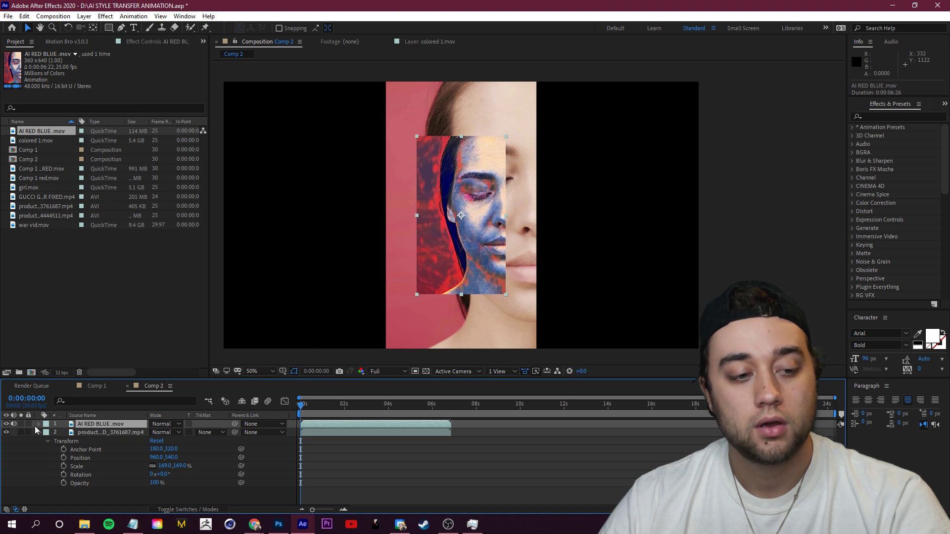
left_click(39, 425)
left_click(83, 434)
left_click(48, 433)
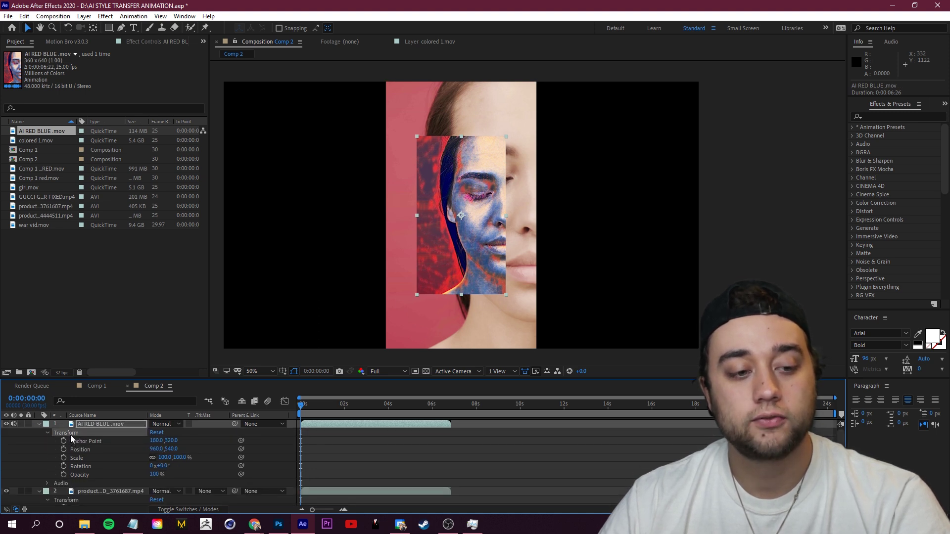
key("ctrl+v")
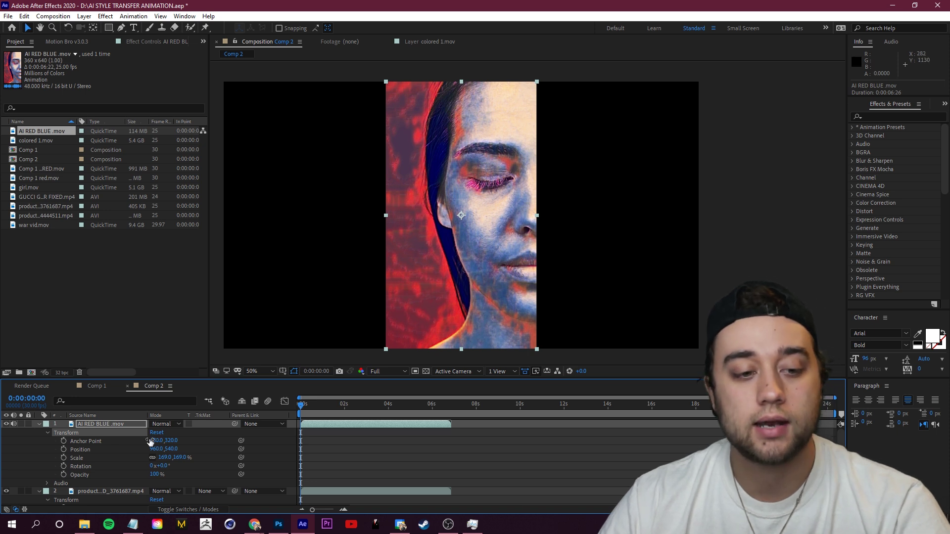
left_click(39, 424)
left_click(39, 432)
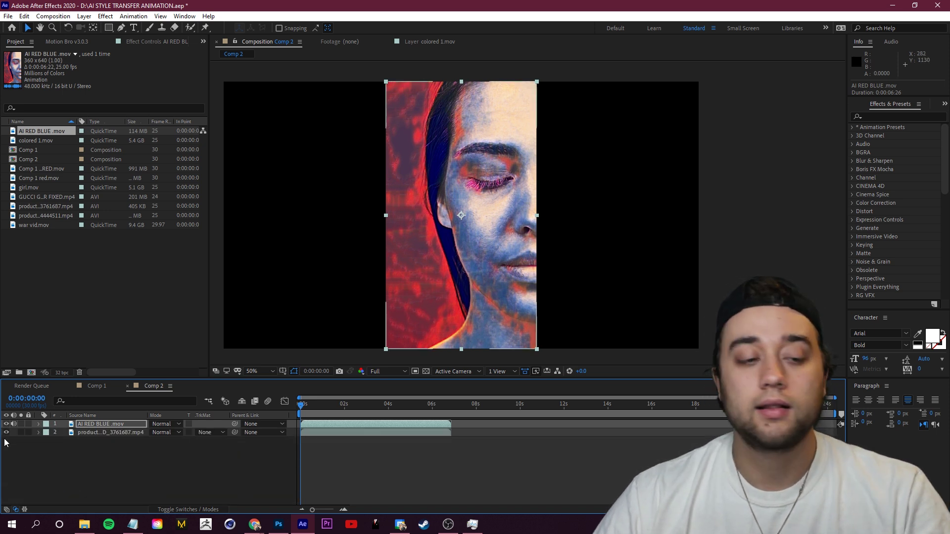
- Toggle the AI RED BLUE layer's visibility to compare it with the original clip, and preview the composition
left_click(6, 425)
left_click(6, 425)
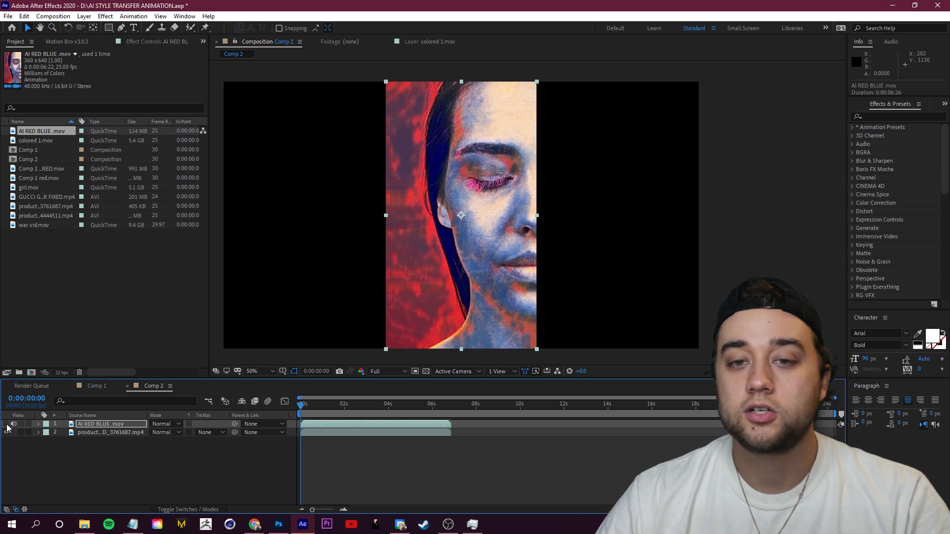
left_click(7, 425)
left_click(6, 425)
left_click(7, 425)
left_click(7, 425)
key("space")
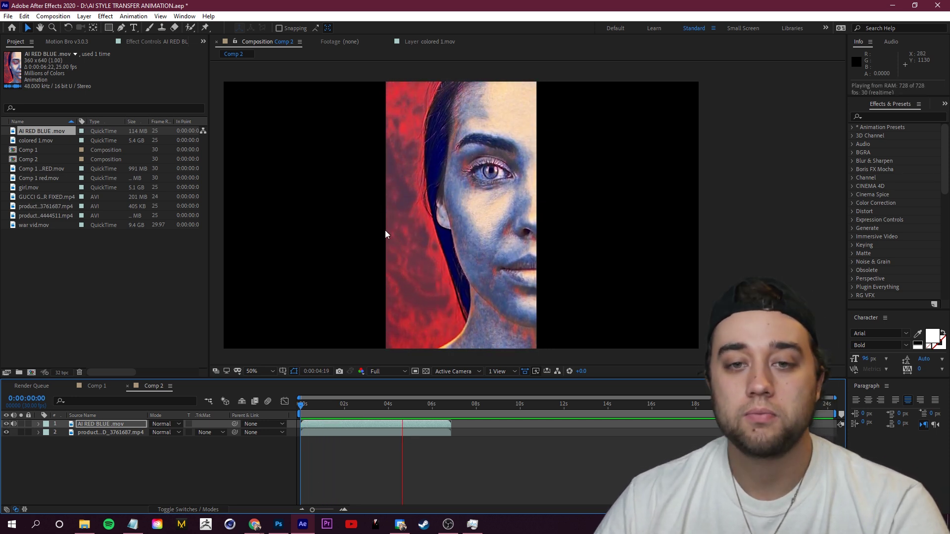
left_click(390, 423)
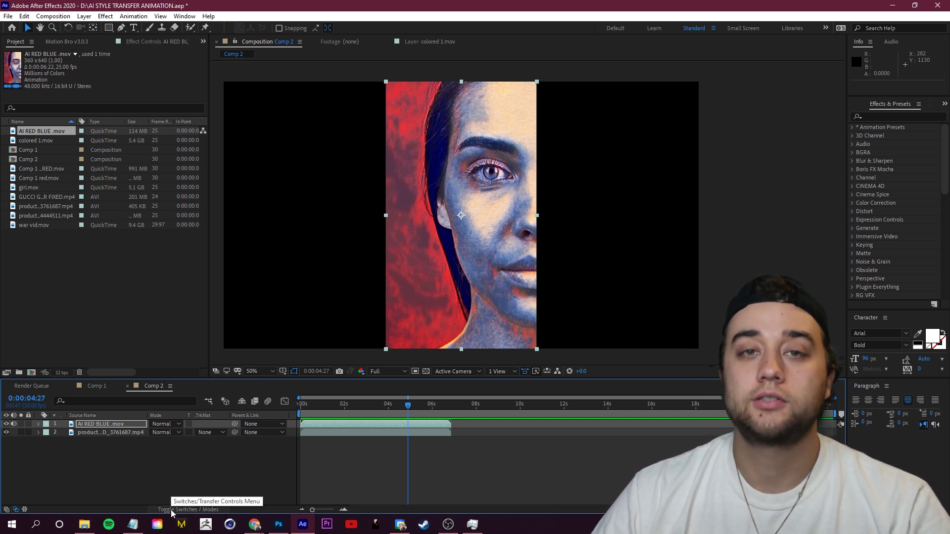
- Try the Classic Color Dodge, Linear Burn and Pin Light blending modes on the AI RED BLUE layer, then restore Normal
left_click(159, 425)
left_click(228, 229)
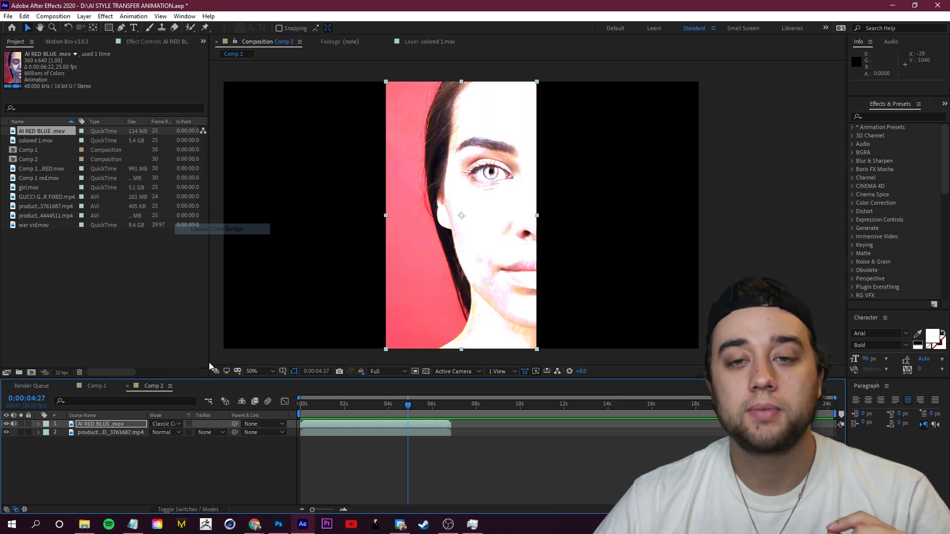
left_click(163, 425)
left_click(240, 161)
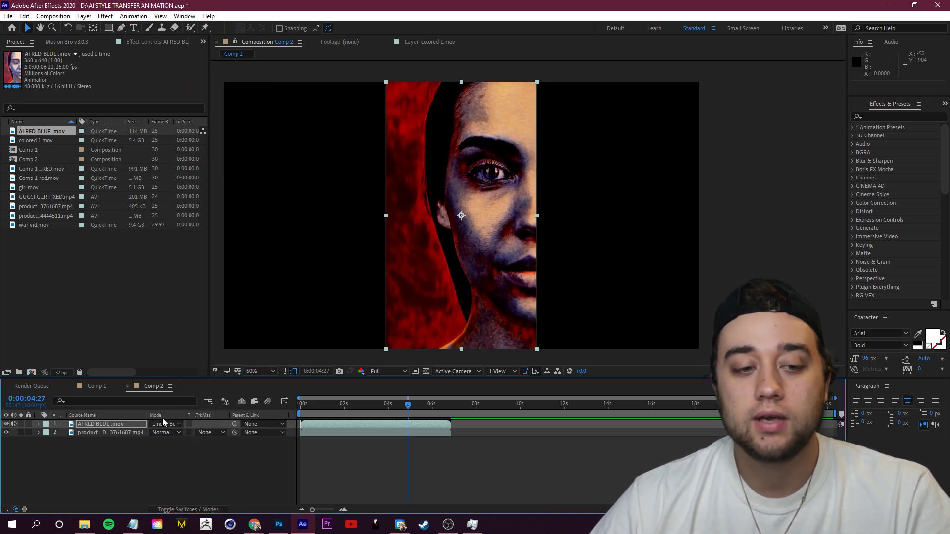
left_click(163, 423)
left_click(229, 320)
left_click(164, 424)
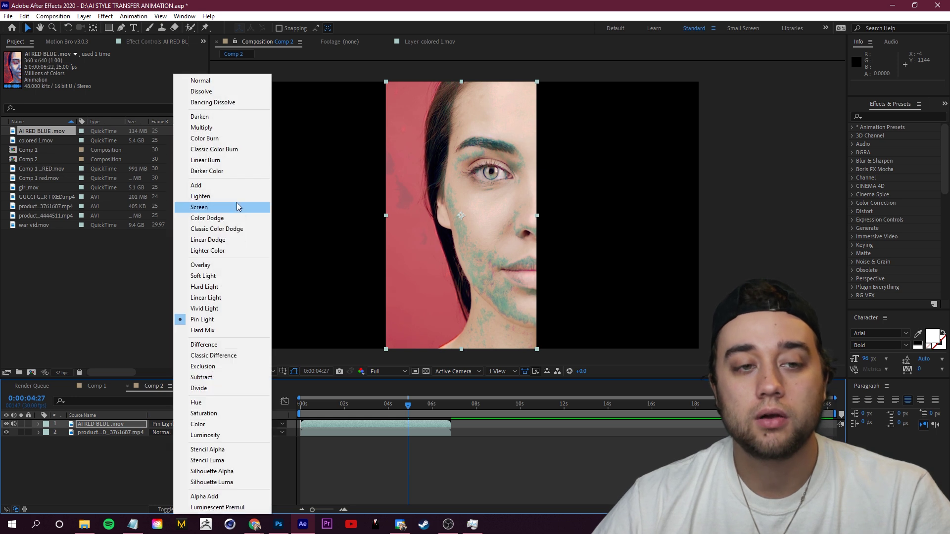
left_click(193, 78)
- Find the Turbulent Displace effect and apply it to the AI RED BLUE layer
key("t")
left_click(361, 406)
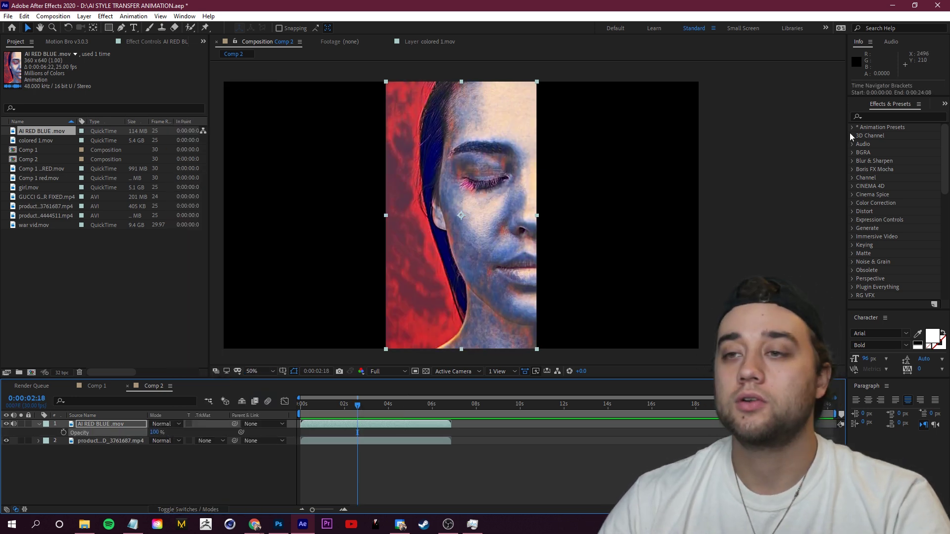
left_click(891, 116)
type("turbulent")
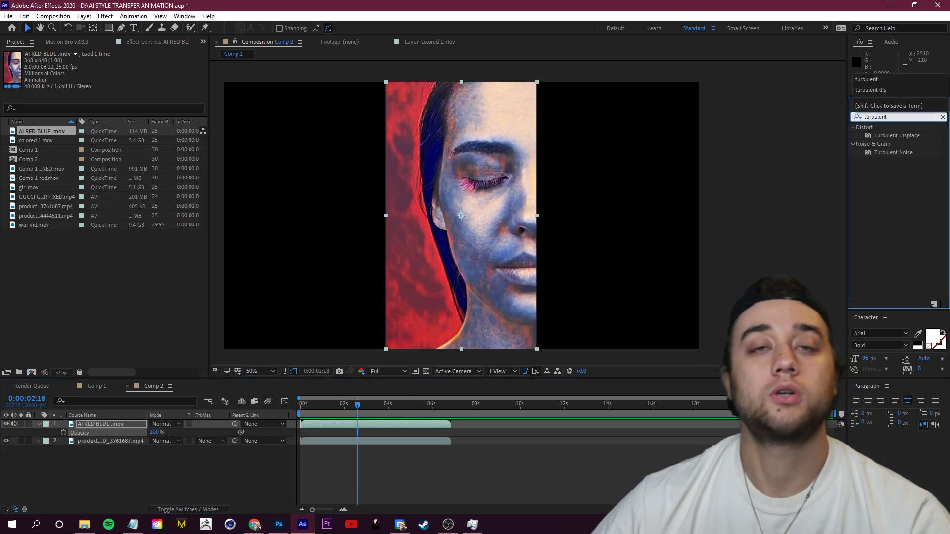
left_click_drag(912, 139, 299, 425)
- Keyframe the Turbulent Displace Amount at 0 at the clip's start and at a higher value at 0:00:06:16, and preview it
left_click_drag(354, 411, 268, 423)
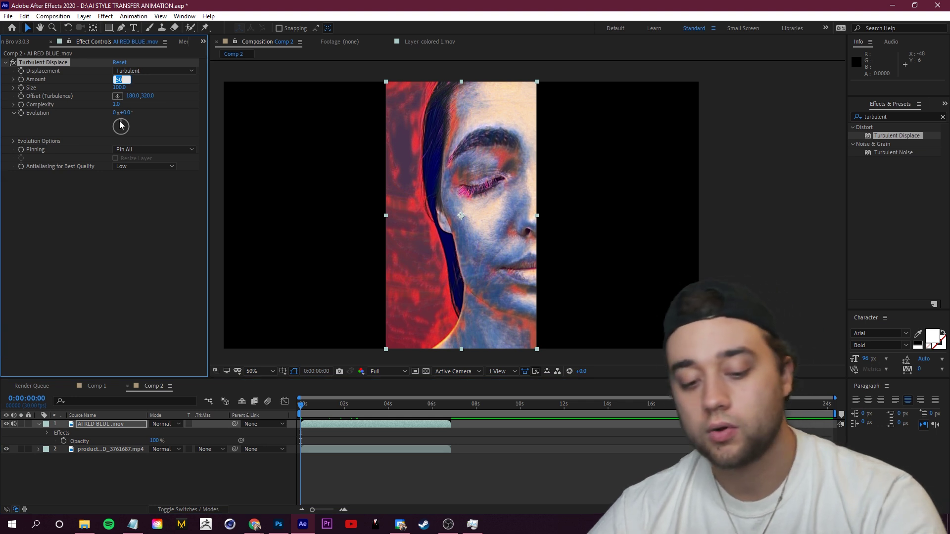
left_click_drag(117, 79, 57, 73)
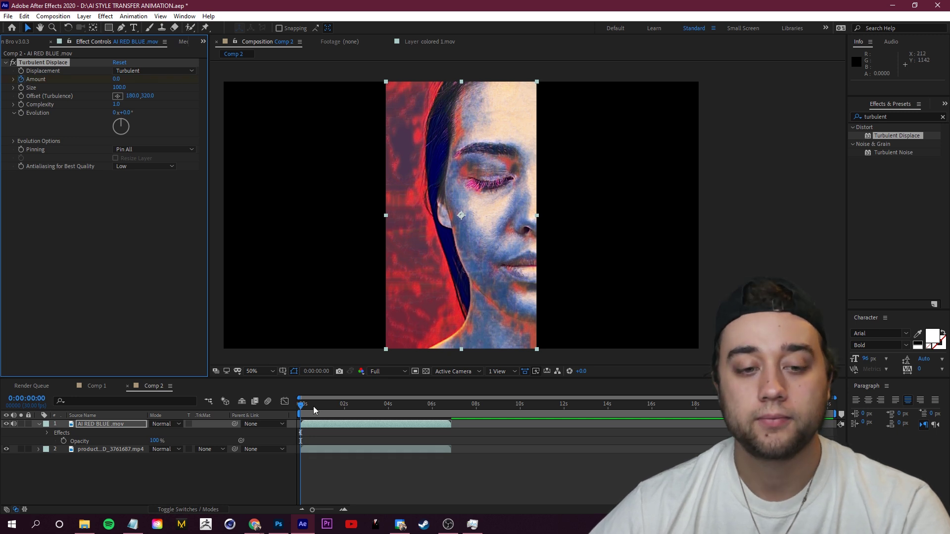
left_click_drag(313, 406, 445, 412)
left_click_drag(118, 79, 151, 81)
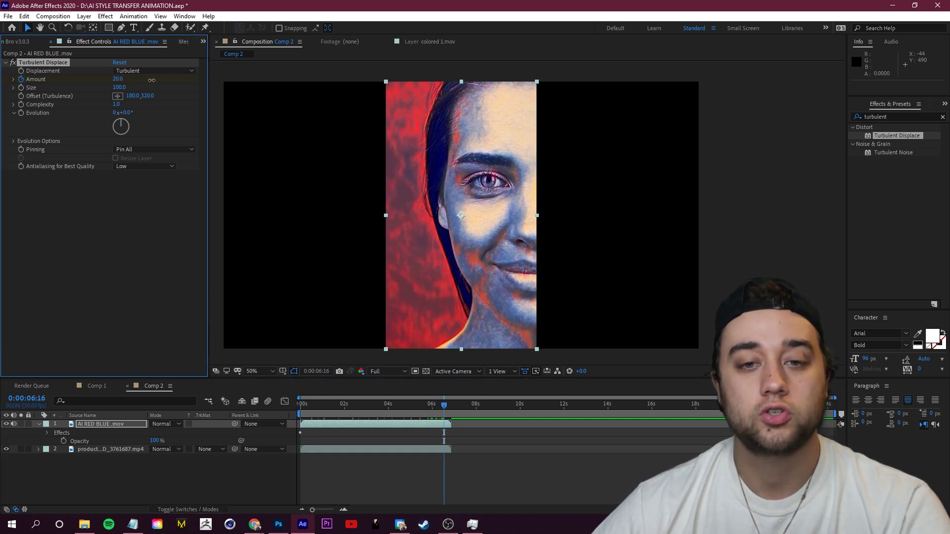
key("space")
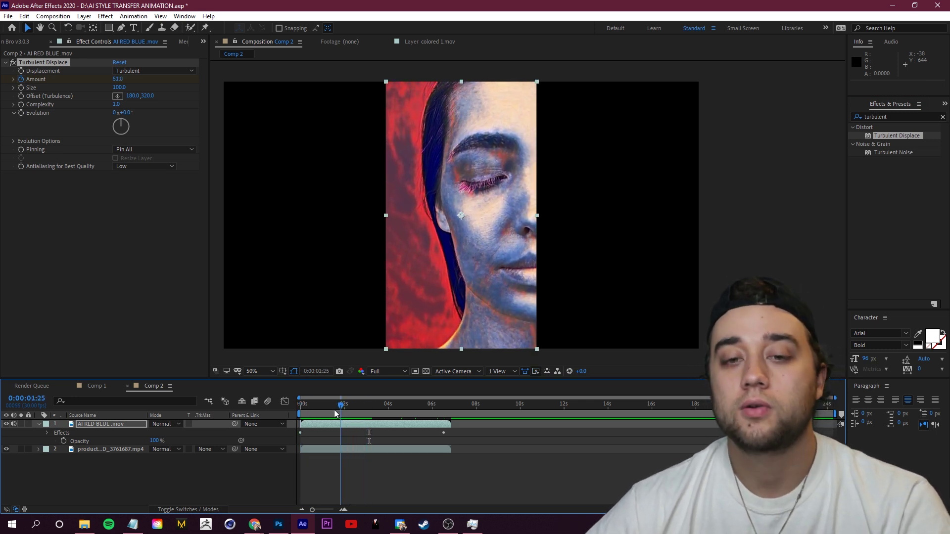
- Set the AI RED BLUE layer's blending mode to Overlay and preview the displaced animation
left_click(164, 424)
left_click(201, 265)
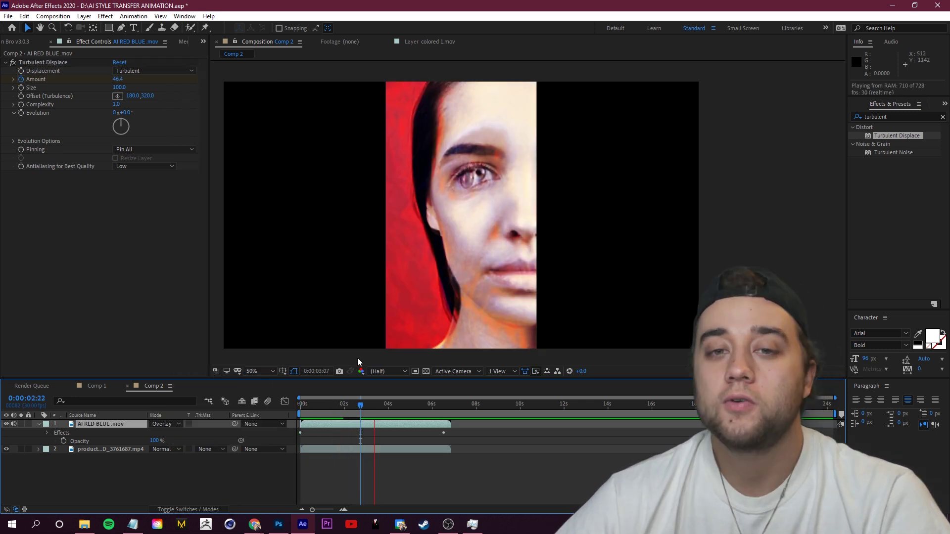
key("space")
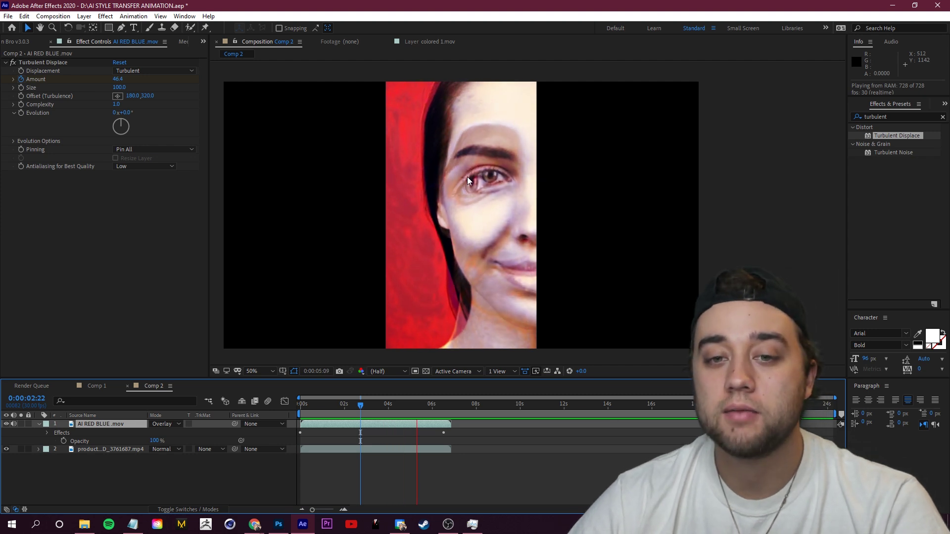
key("space")
left_click(304, 403)
left_click_drag(303, 404, 412, 396)
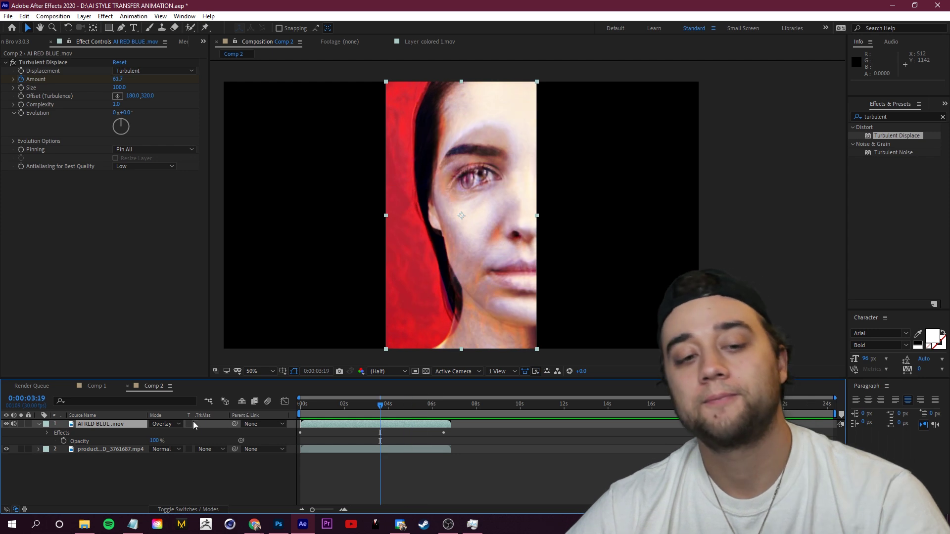
- Open Comp 1, preview its styled animation, and toggle the Comp 1 red layer's visibility for comparison
left_click(96, 385)
scroll(471, 211, "up", 2)
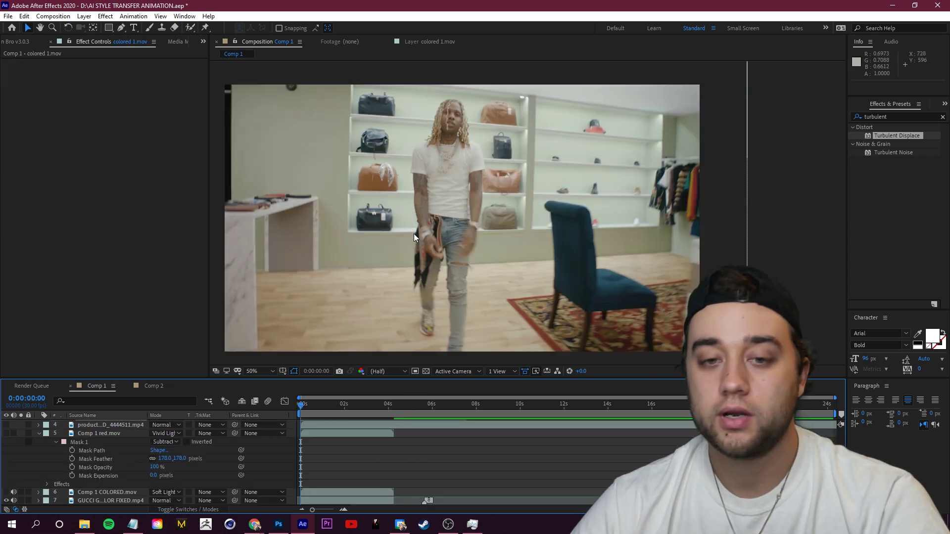
key("space")
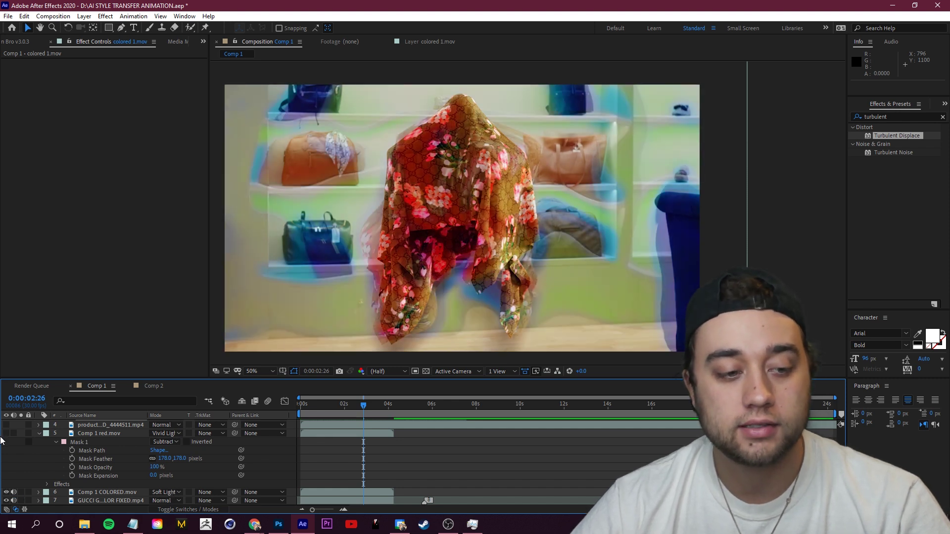
left_click(166, 433)
left_click(6, 433)
- Examine the Turbulent Displace settings on the Comp 1 COLORED layer and review the animation from the start
left_click(107, 493)
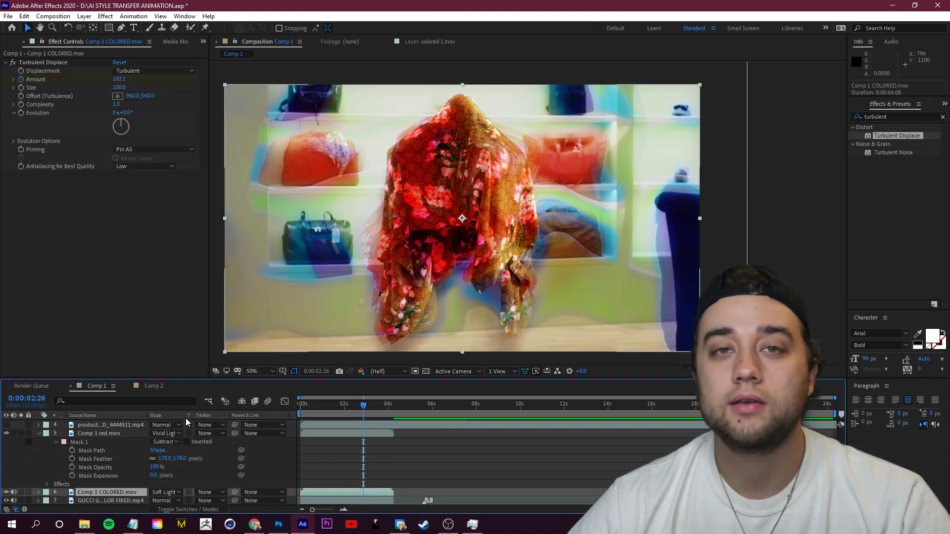
left_click(20, 62)
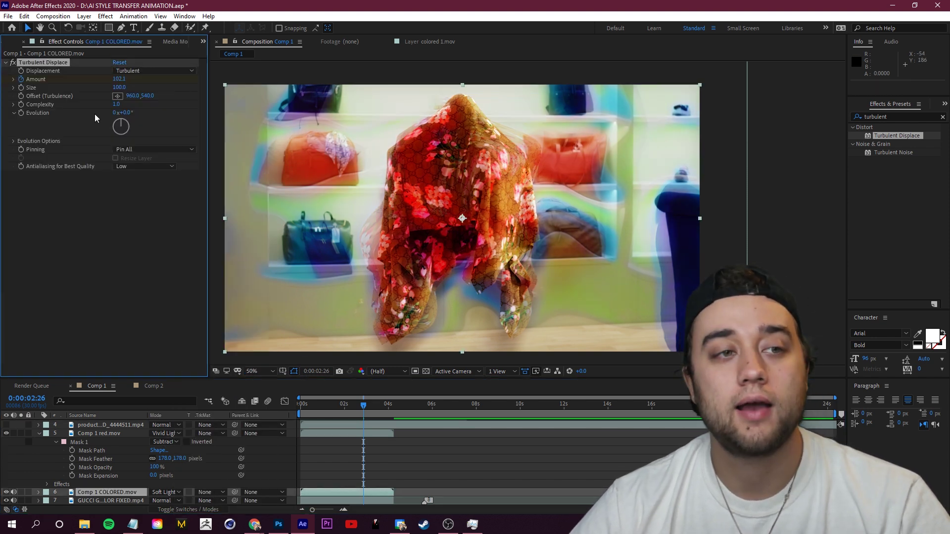
left_click_drag(363, 405, 314, 406)
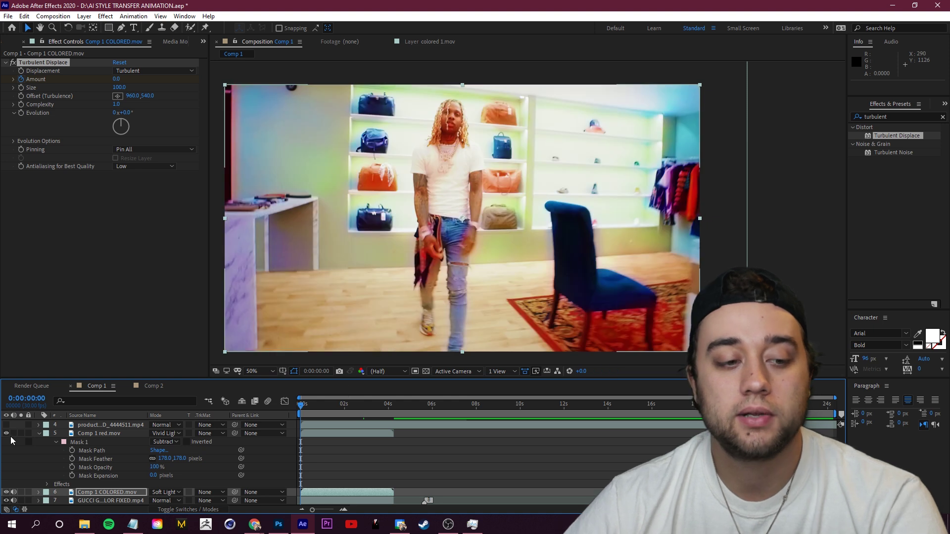
key("space")
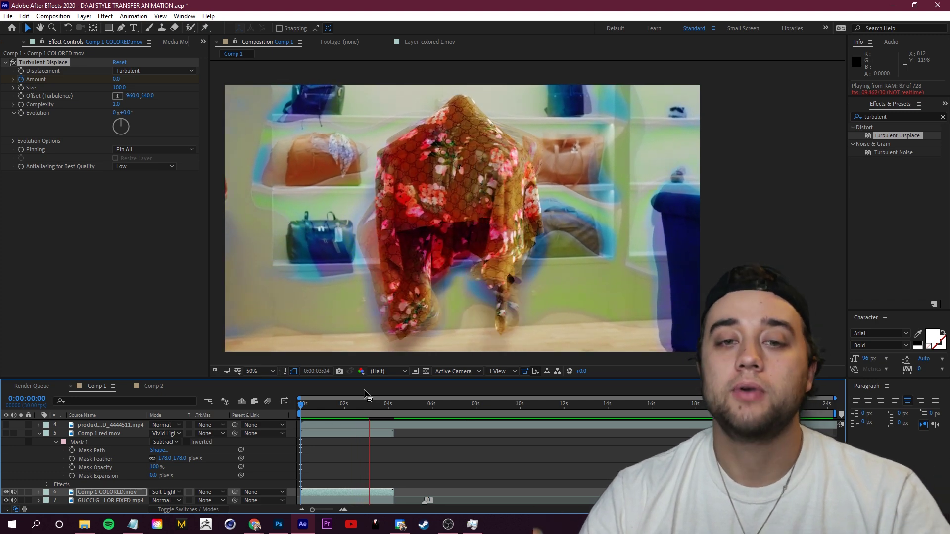
mouse_move(346, 412)
left_mouse_down()
mouse_move(387, 412)
mouse_move(349, 412)
left_mouse_up()
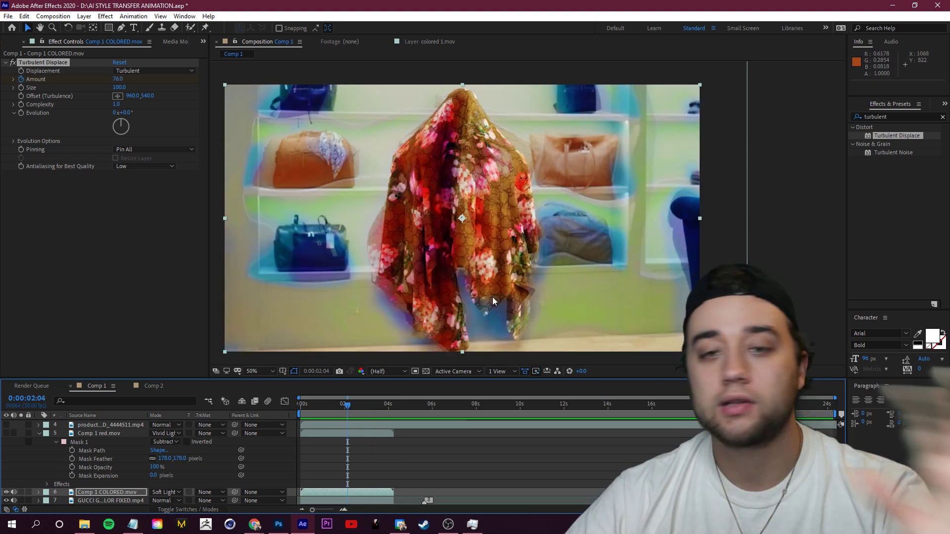
- Switch to Photoshop, browse the Style Transfer presets and choose the rainbow paint-stroke style
left_click(279, 524)
scroll(882, 336, "up", 5)
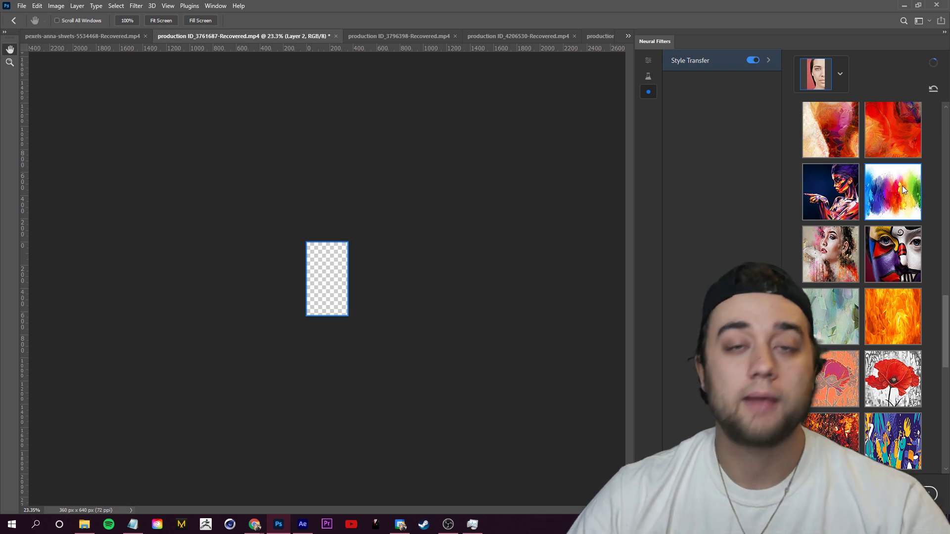
left_click(902, 186)
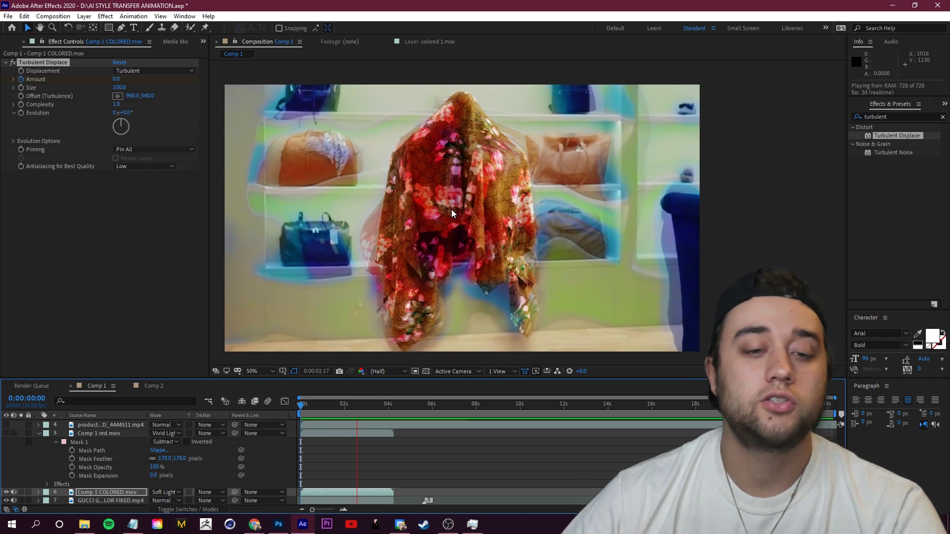
- Try the Glitchify effect on Comp 2's AI RED BLUE layer in Hard Light mode, and preview it from the start
key("space")
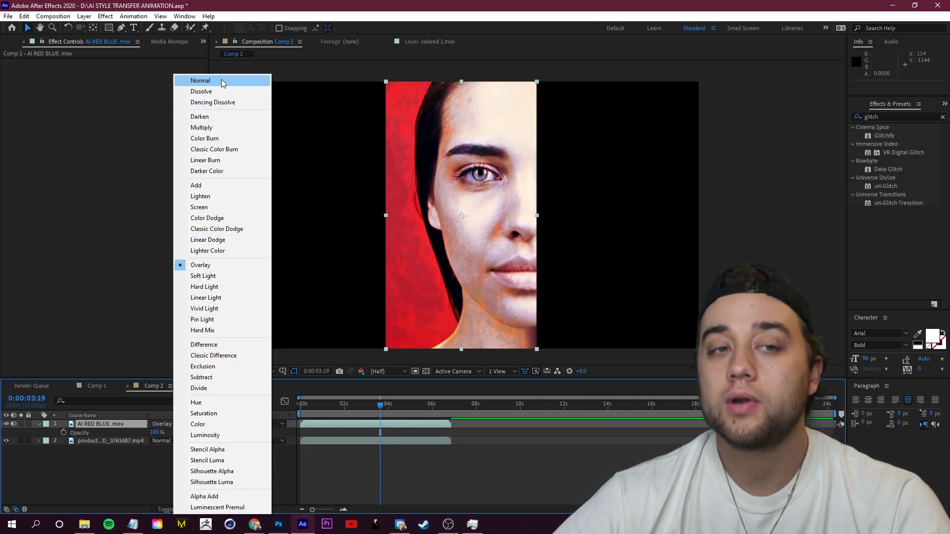
left_click_drag(881, 135, 388, 361)
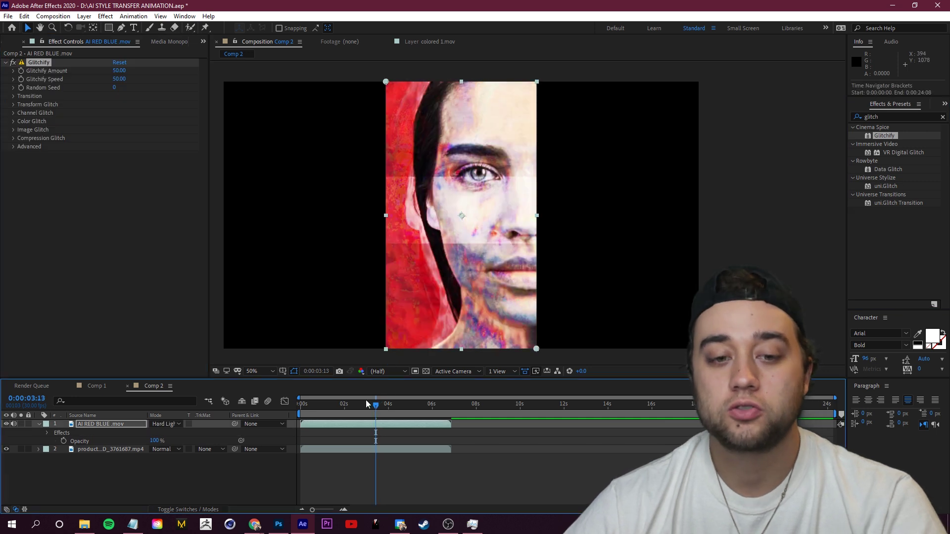
key("Home")
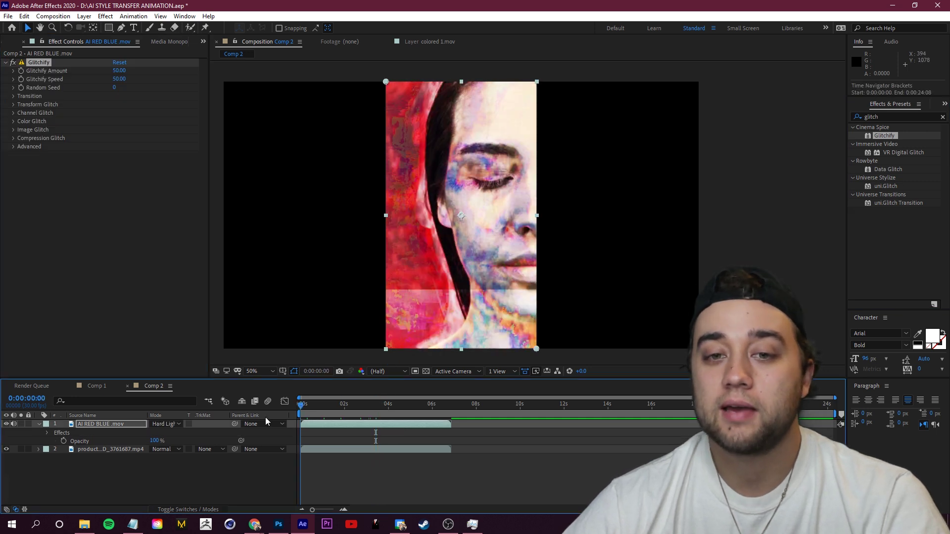
key("space")
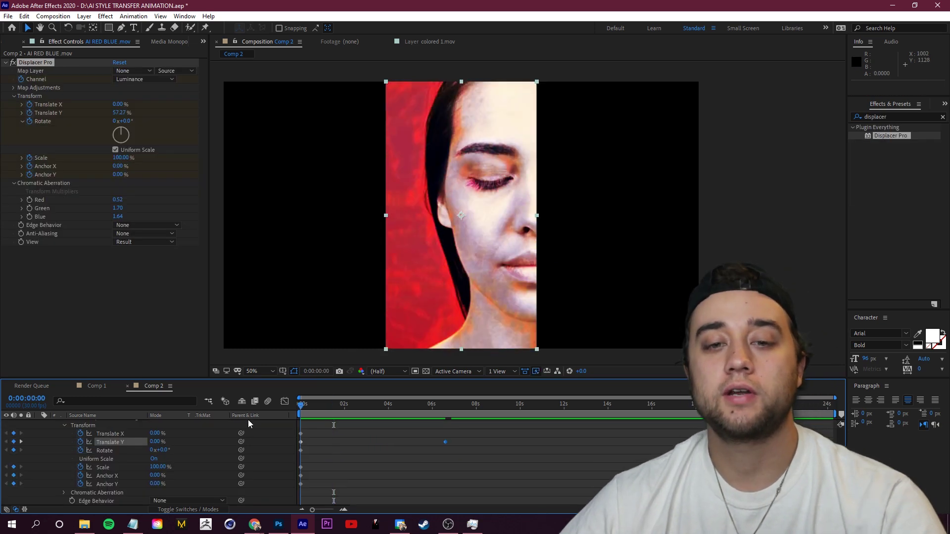
- Preview the Displacer Pro animation on the AI RED BLUE layer in Comp 2
key("space")
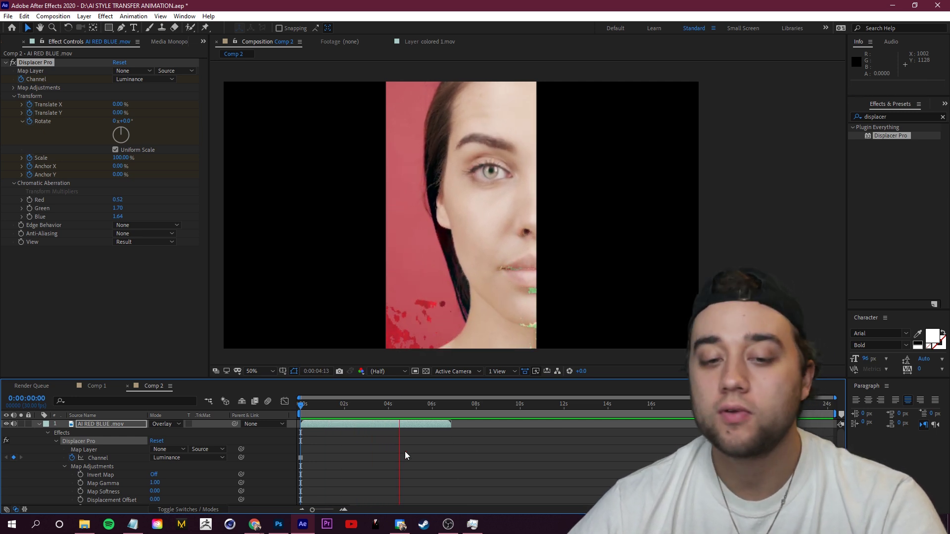
key("space")
key("space")
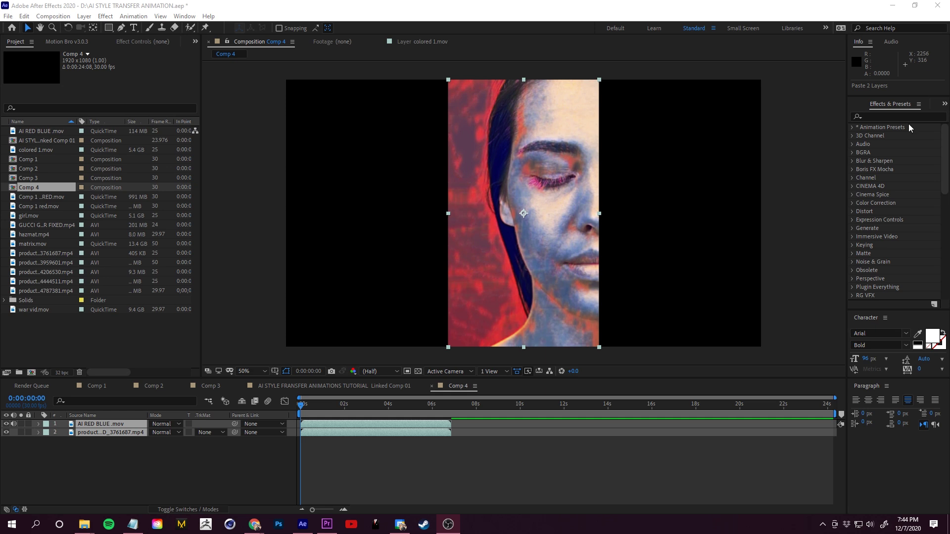
- Find the Displacer Pro effect and apply it twice to the AI RED BLUE layer in Comp 4
left_click(912, 119)
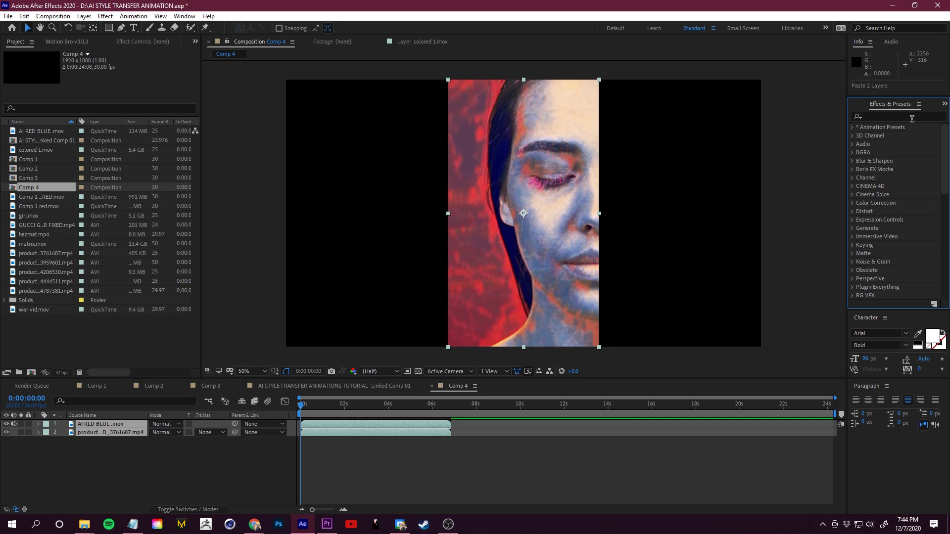
type("displacer")
left_click_drag(891, 136, 277, 432)
left_click_drag(108, 434, 97, 429)
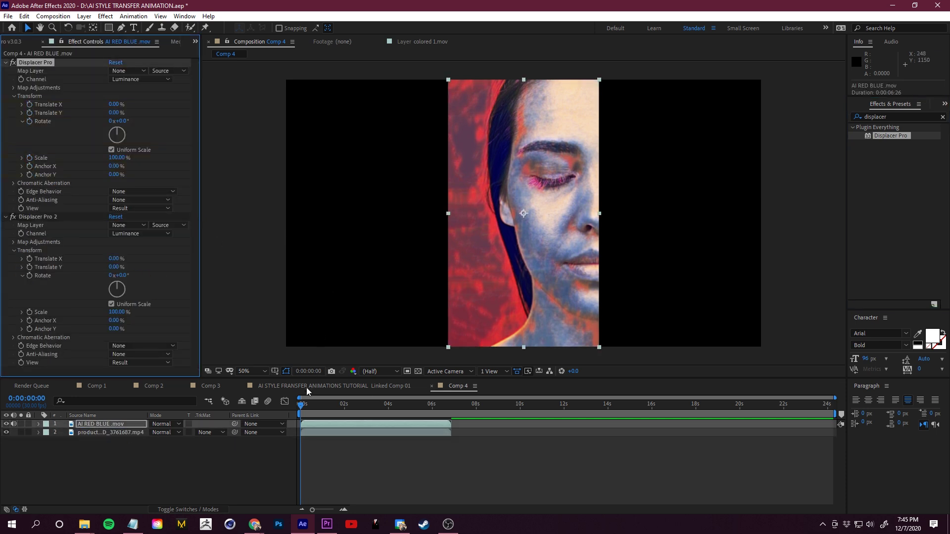
- Enable keyframing at the composition's start for the Transform properties of both Displacer Pro effects
left_click(329, 410)
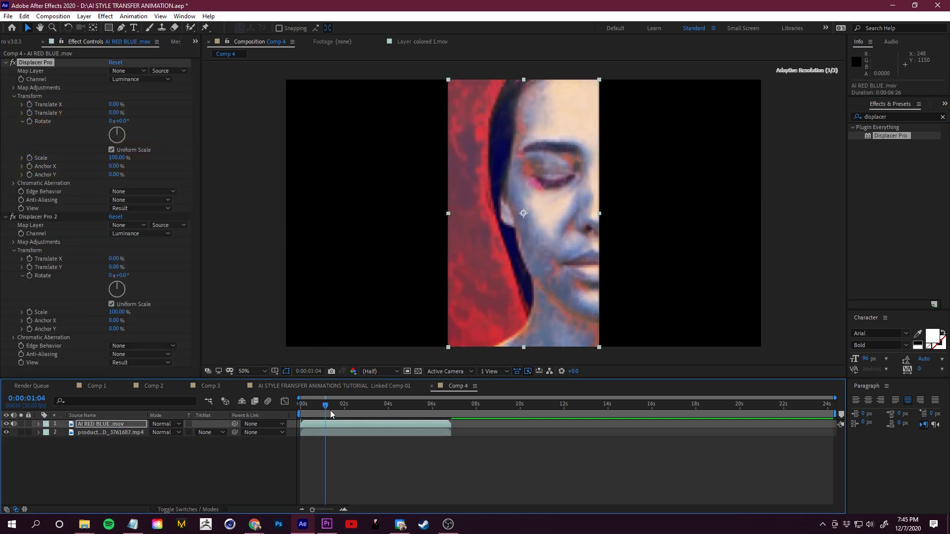
left_click(30, 108)
left_click(28, 217)
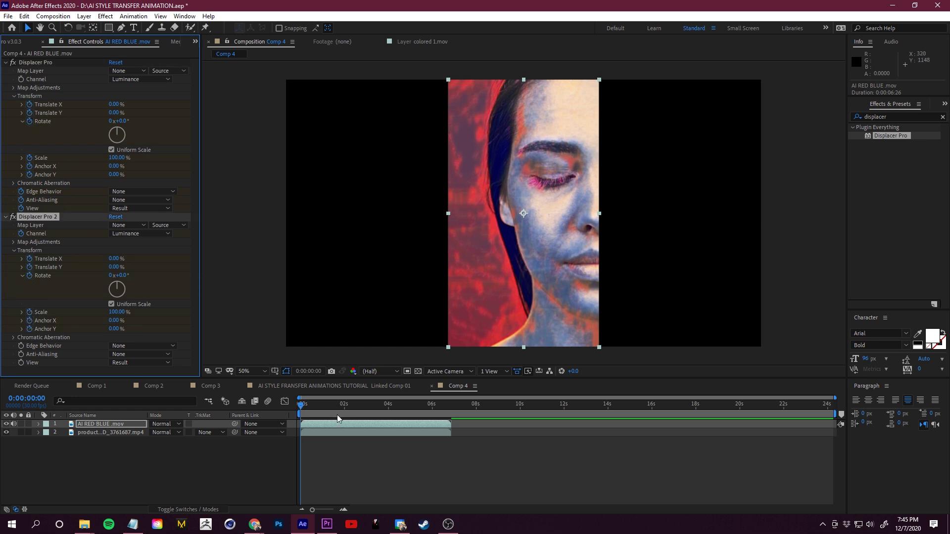
- At 0:00:04:16, try changing the first Displacer Pro's Translate values, undo that, and set its Rotate to -12°
left_click_drag(307, 408, 400, 408)
key("t")
left_click(39, 428)
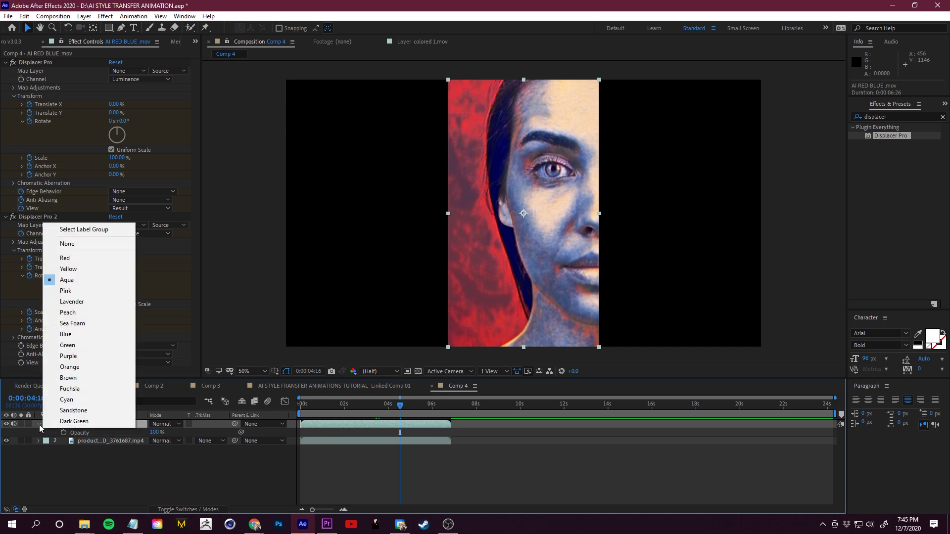
left_click(39, 424)
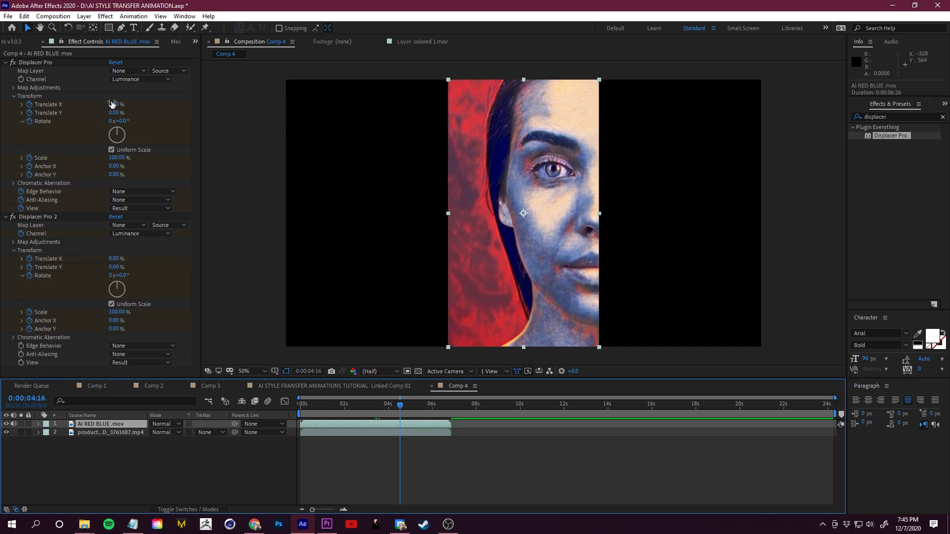
left_click_drag(112, 105, 104, 123)
key("ctrl+z")
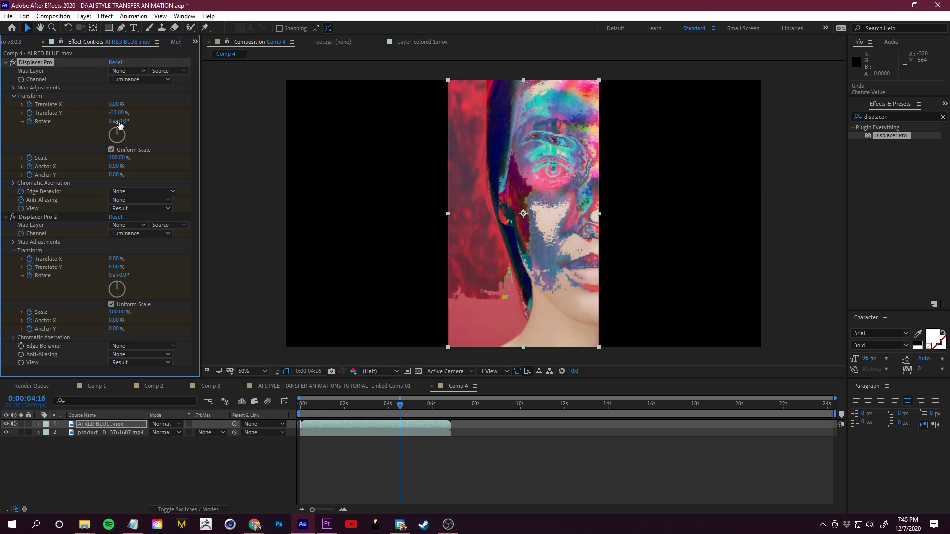
mouse_move(127, 133)
left_mouse_down()
mouse_move(135, 135)
mouse_move(110, 131)
left_mouse_up()
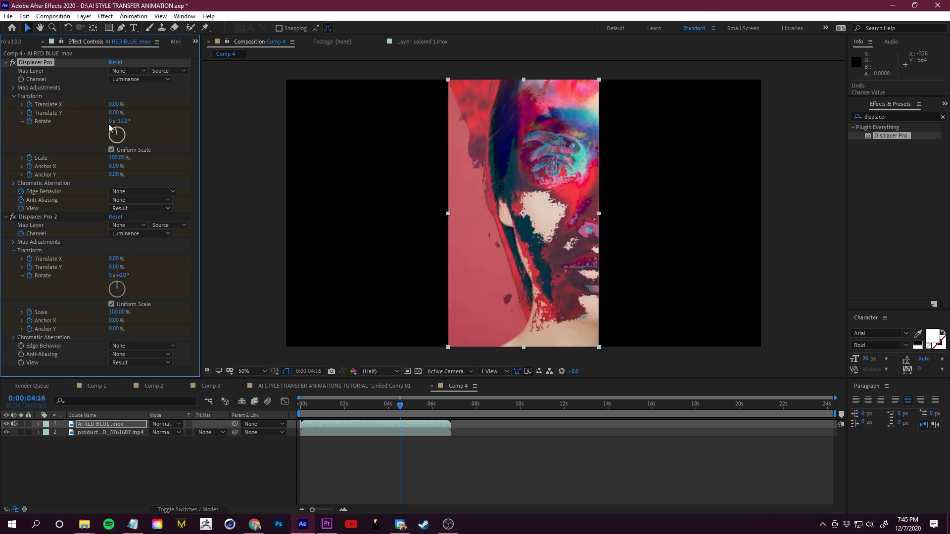
- Undo the first Displacer Pro's Rotate change, try its Scale at 95%, and undo that as well
key("ctrl+z")
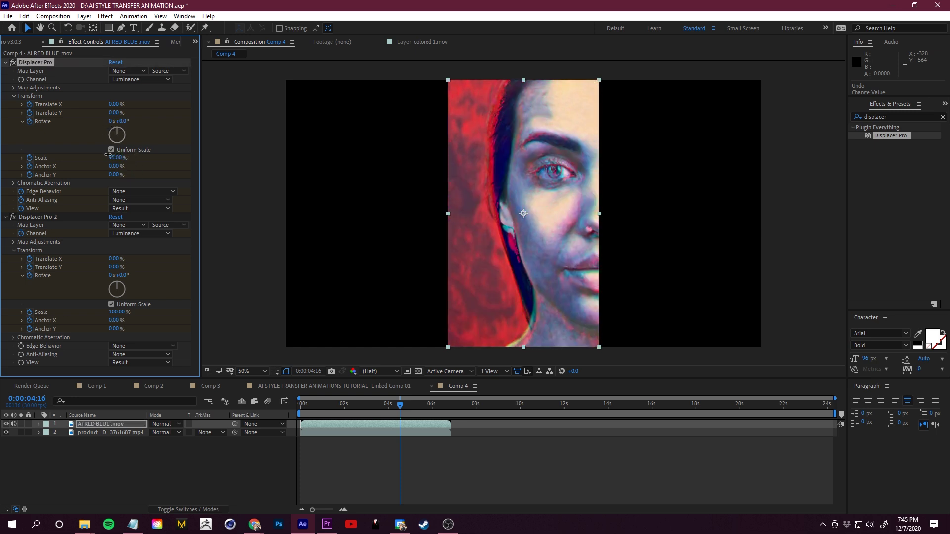
left_click_drag(121, 158, 112, 152)
key("ctrl+z")
- Show the second Displacer Pro's Chromatic Aberration settings and preview the Comp 4 animation from the start
left_click(13, 251)
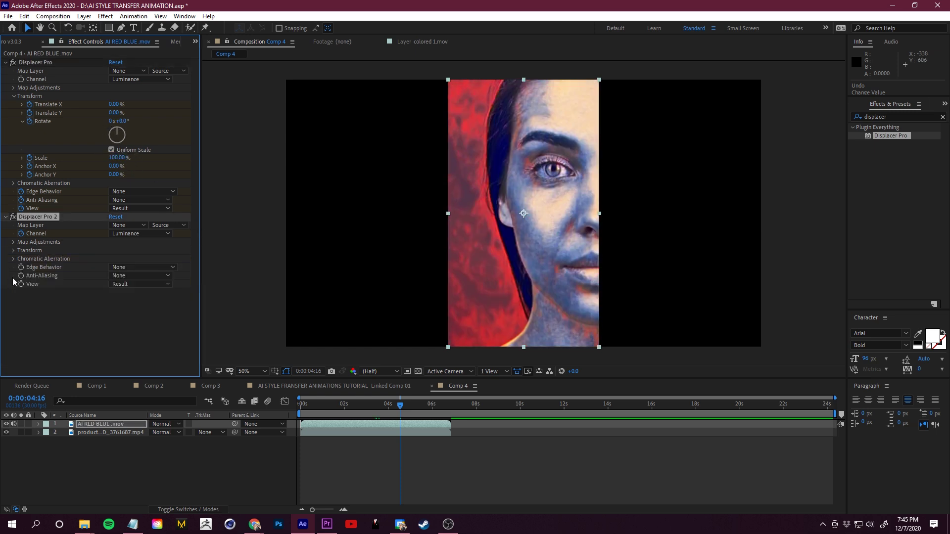
left_click(13, 259)
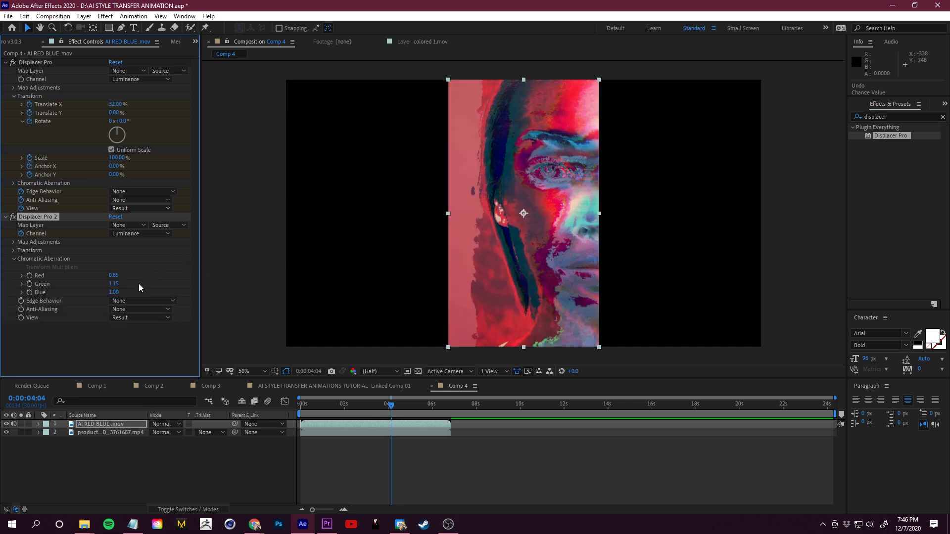
key("space")
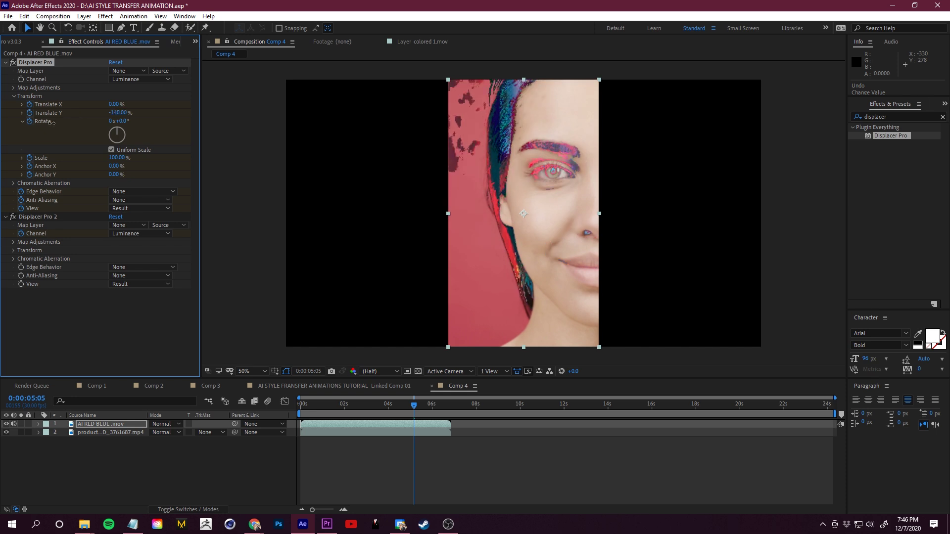
key("Home")
key("space")
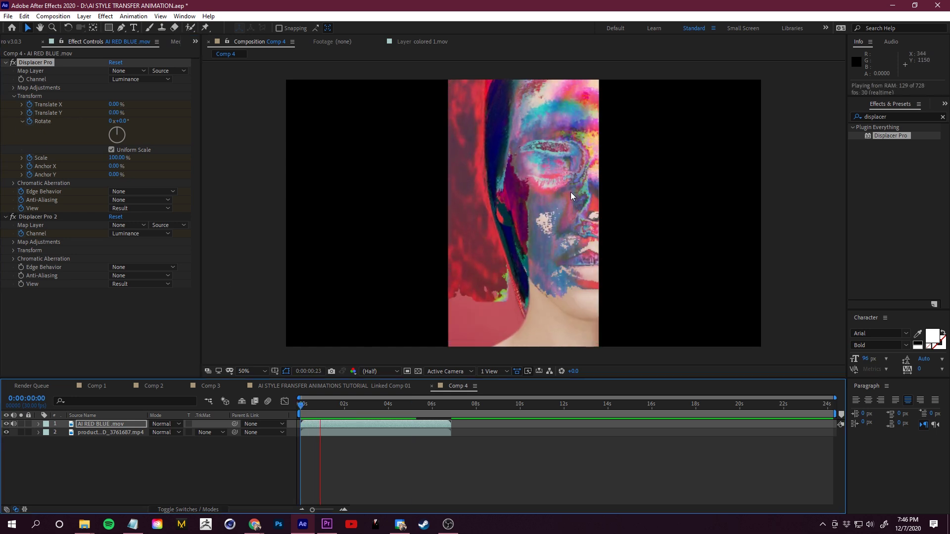
key("space")
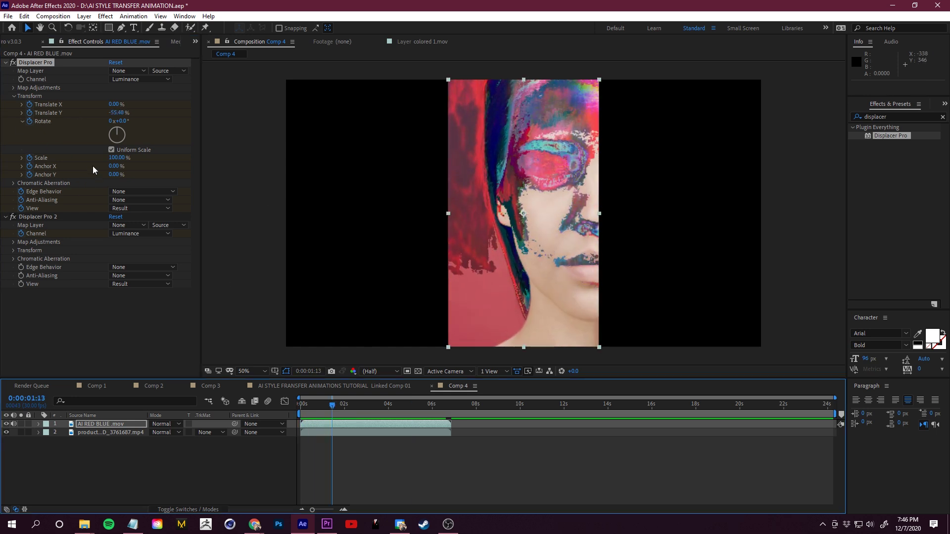
- Try Saturation and another option as the first Displacer Pro's Channel, previewing the animation
left_click(116, 79)
left_click(147, 152)
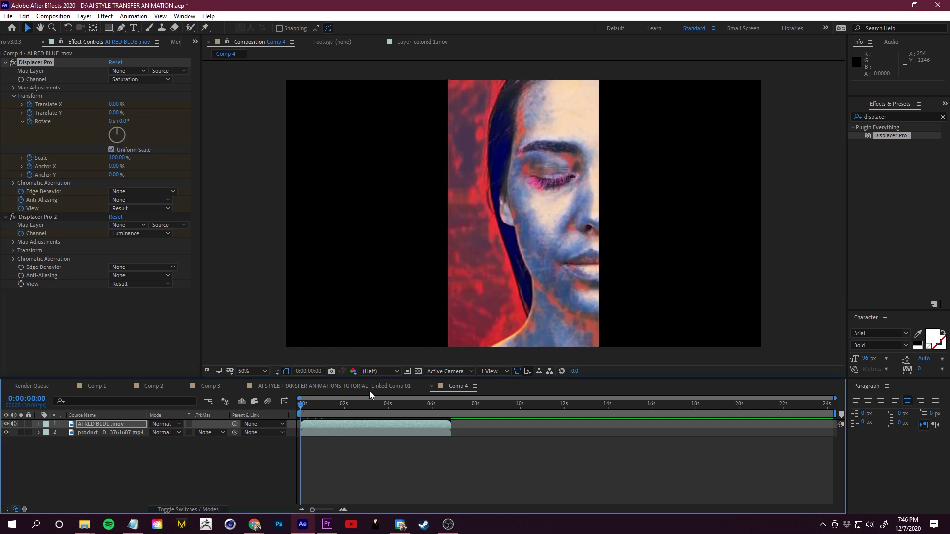
left_click(138, 80)
left_click(134, 144)
left_click(327, 406)
key("space")
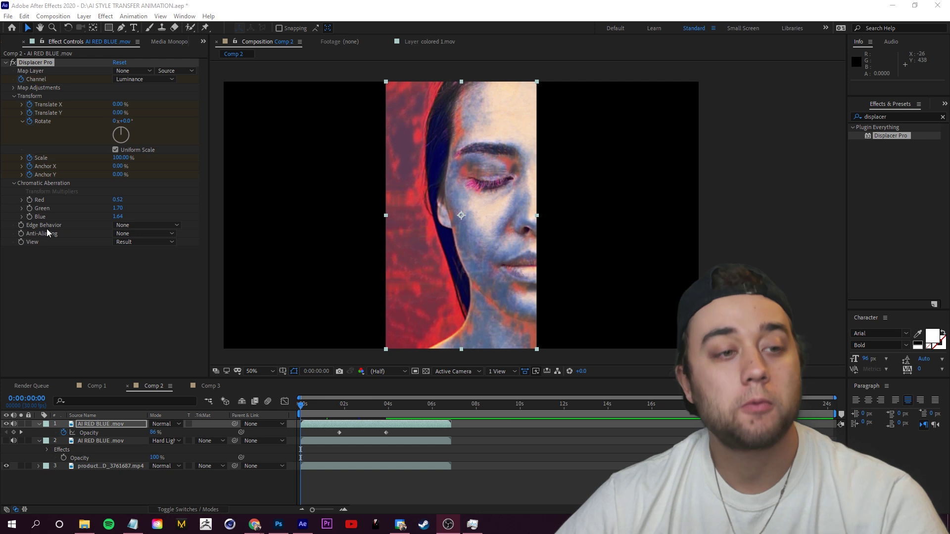
- Preview the Comp 2 displacement animation from the start with Edge Behavior at None
left_click(57, 236)
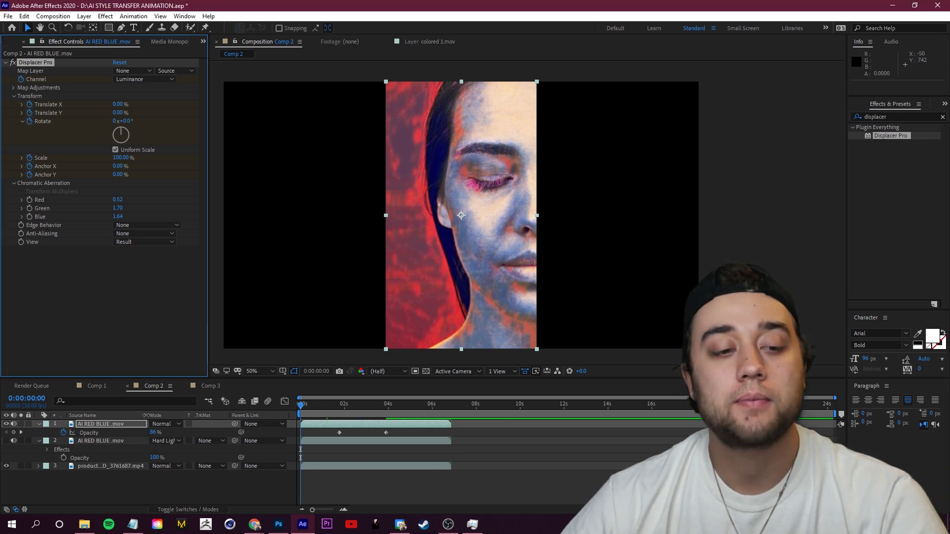
left_click(300, 407)
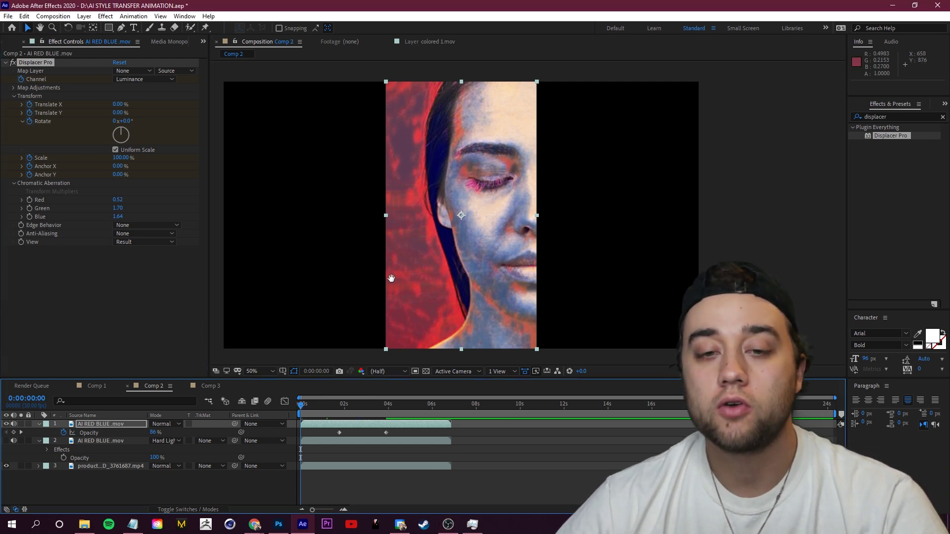
key("space")
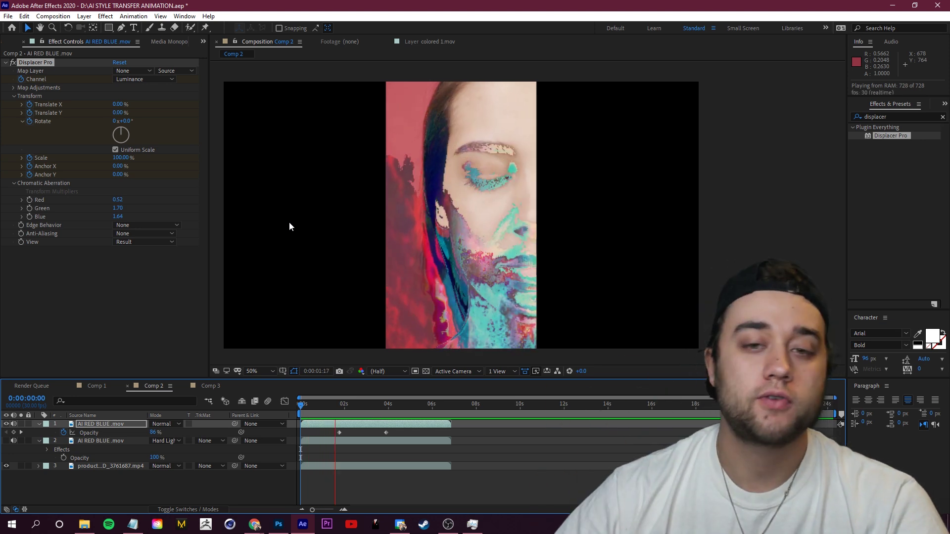
key("space")
- Set Displacer Pro's Edge Behavior to Repeat on the Comp 2 layer and preview the animation
left_click(144, 225)
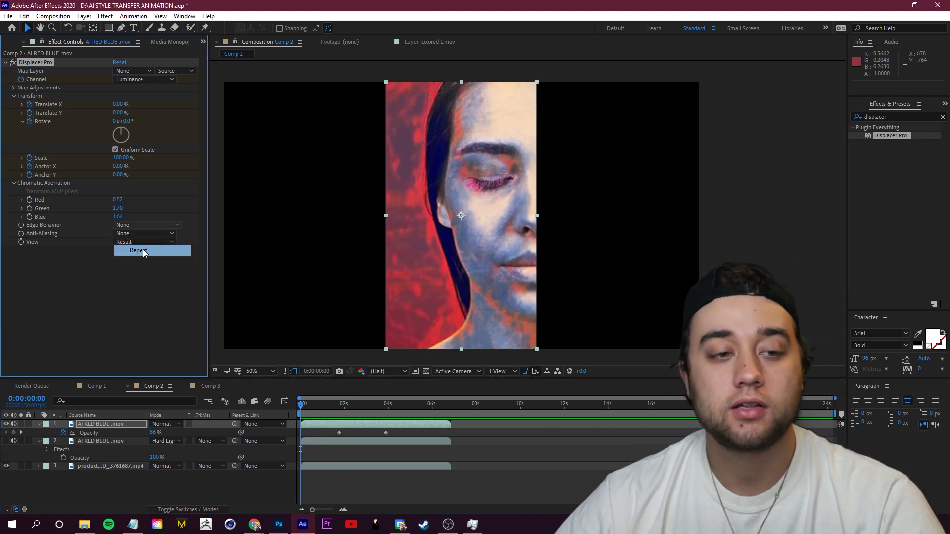
left_click(139, 250)
key("space")
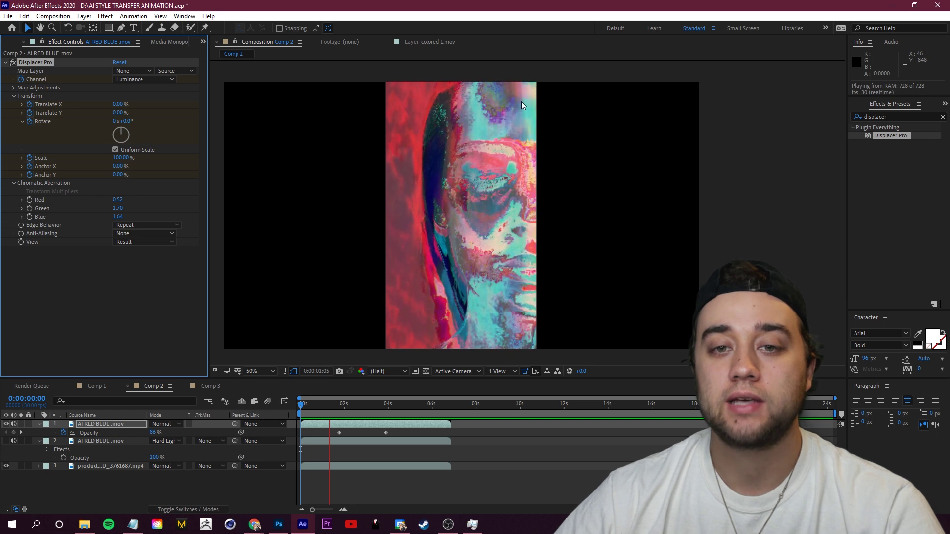
key("space")
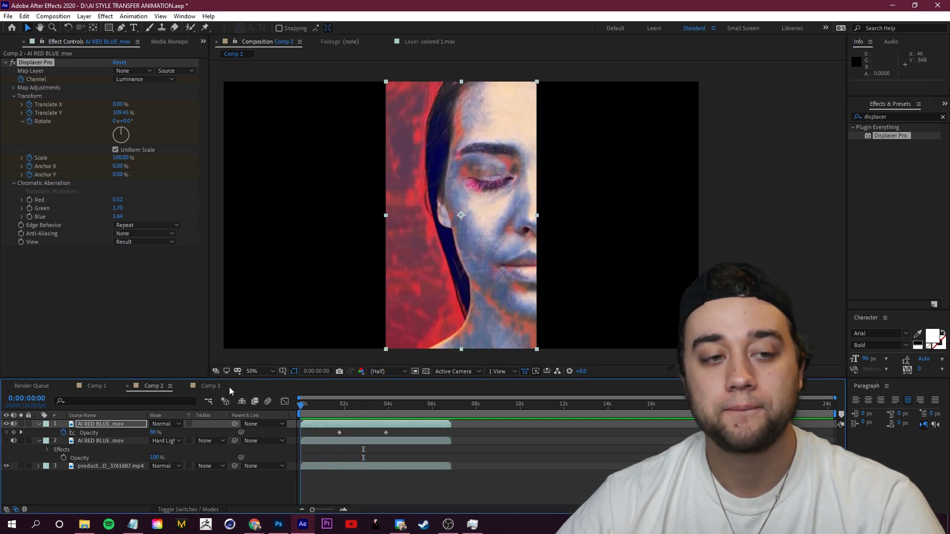
- Set Displacer Pro's Anti-Aliasing to 2x and preview the smoother displacement
left_click(143, 233)
left_click(139, 258)
key("space")
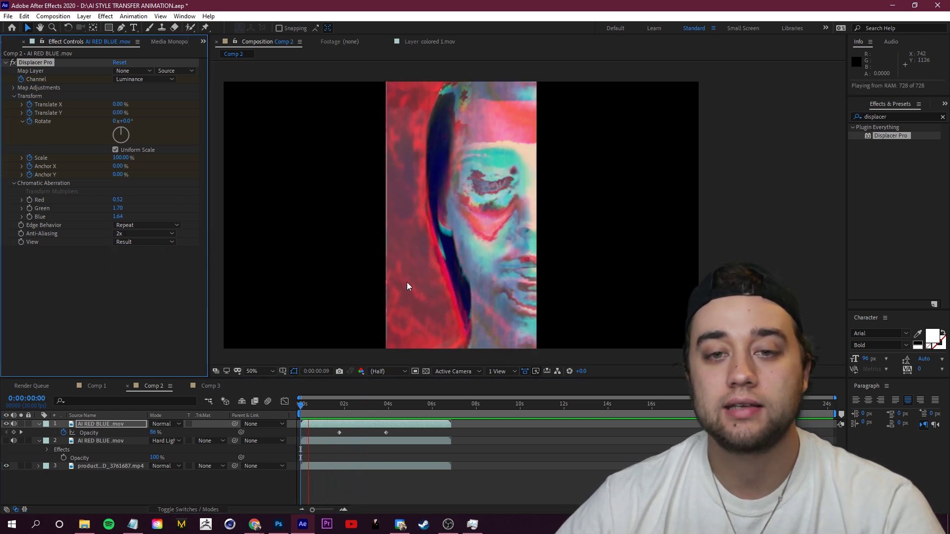
- Preview Displacer Pro with Anti-Aliasing at 4x and Edge Behavior at Edge Repeat, and return Anti-Aliasing to 2x
left_click(144, 234)
left_click(141, 270)
key("space")
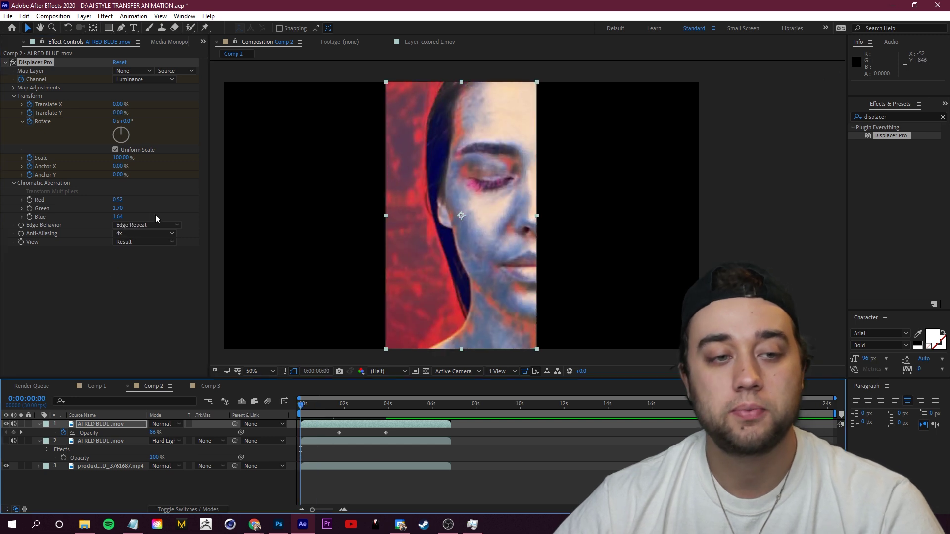
key("space")
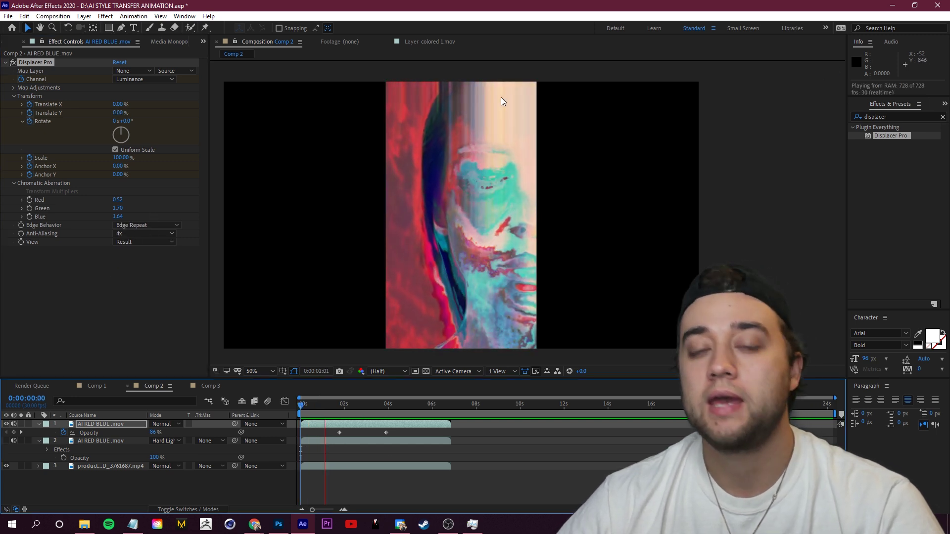
key("space")
left_click(143, 234)
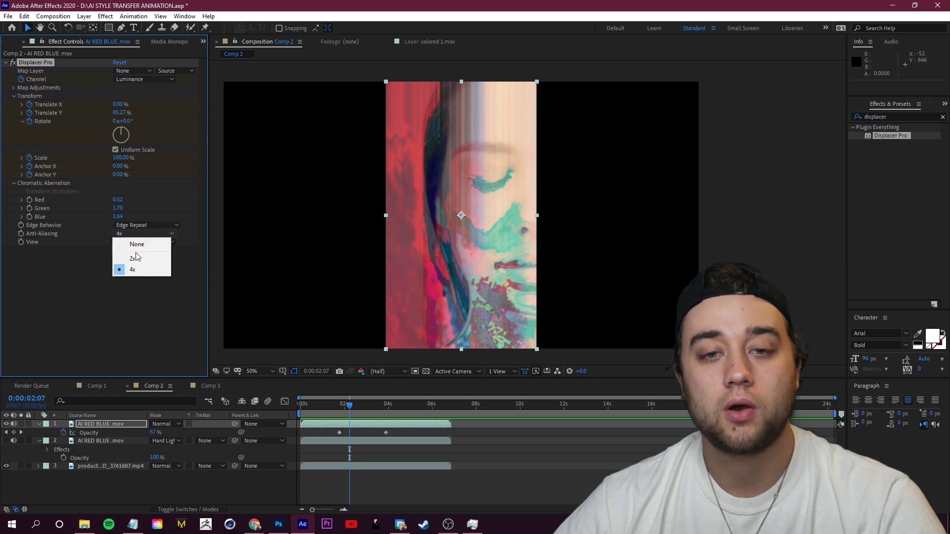
left_click(139, 257)
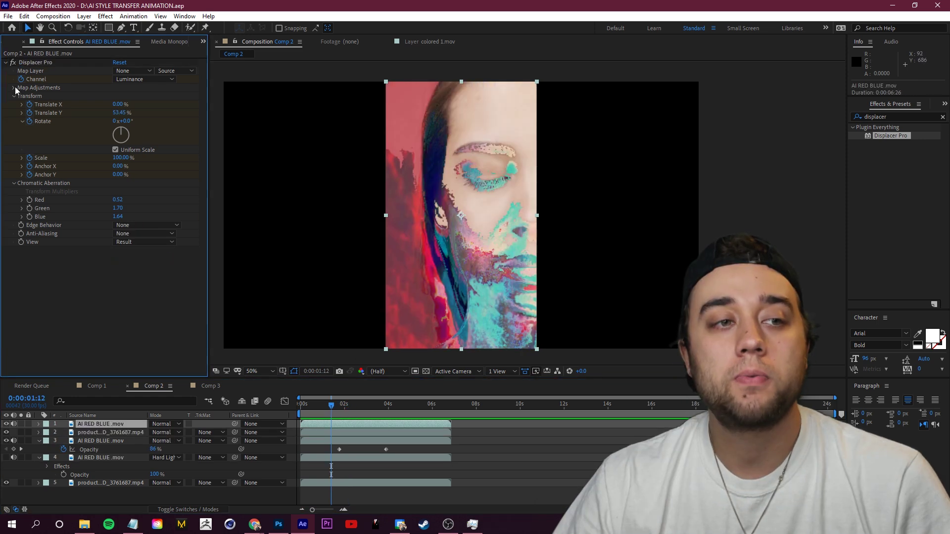
- Set Displacer Pro's Map Softness to 12.30 on the top AI RED BLUE layer, checking the displaced edges up close
left_click(14, 87)
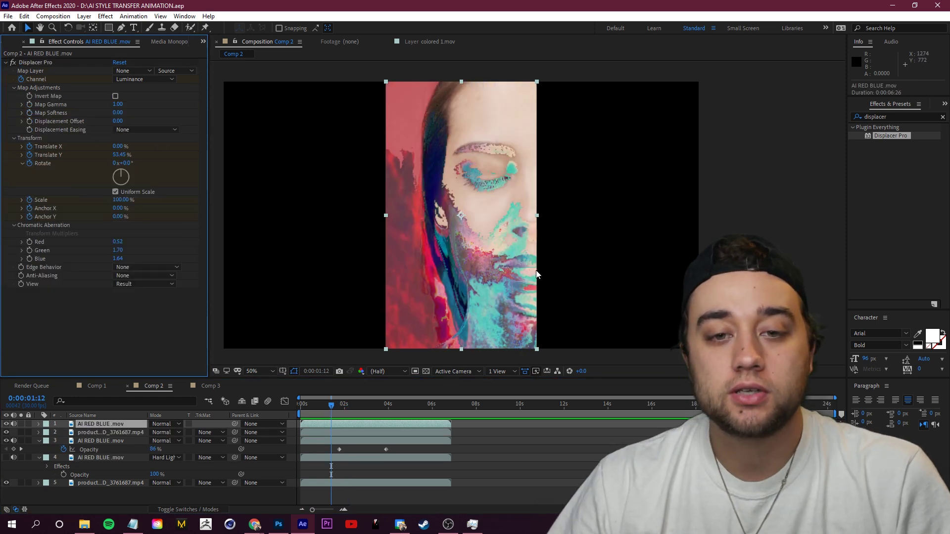
scroll(524, 247, "up", 4)
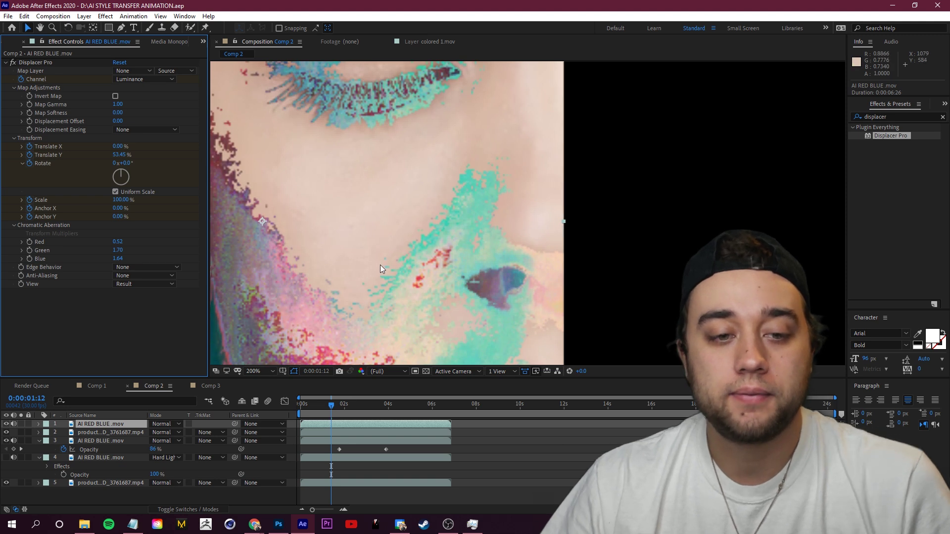
scroll(380, 265, "down", 2)
left_click_drag(118, 113, 250, 133)
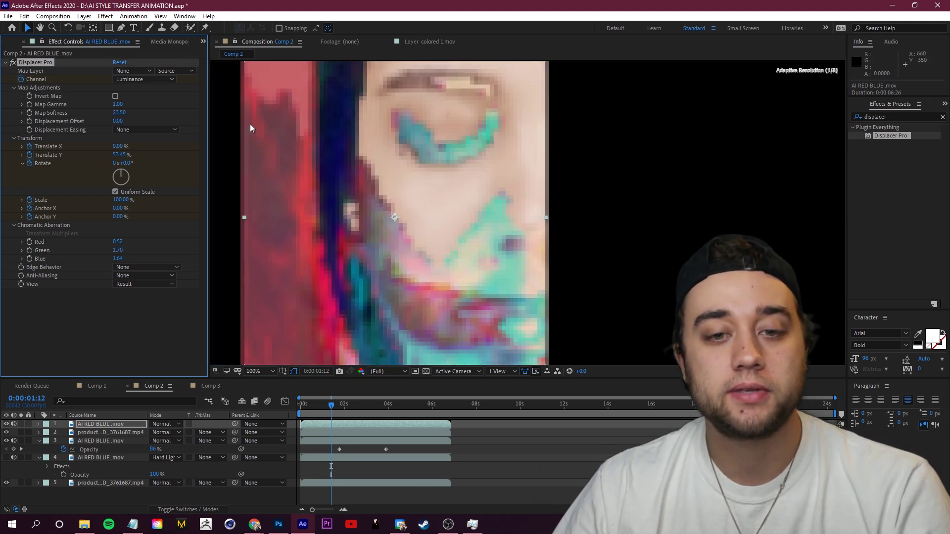
left_click_drag(123, 113, 80, 121)
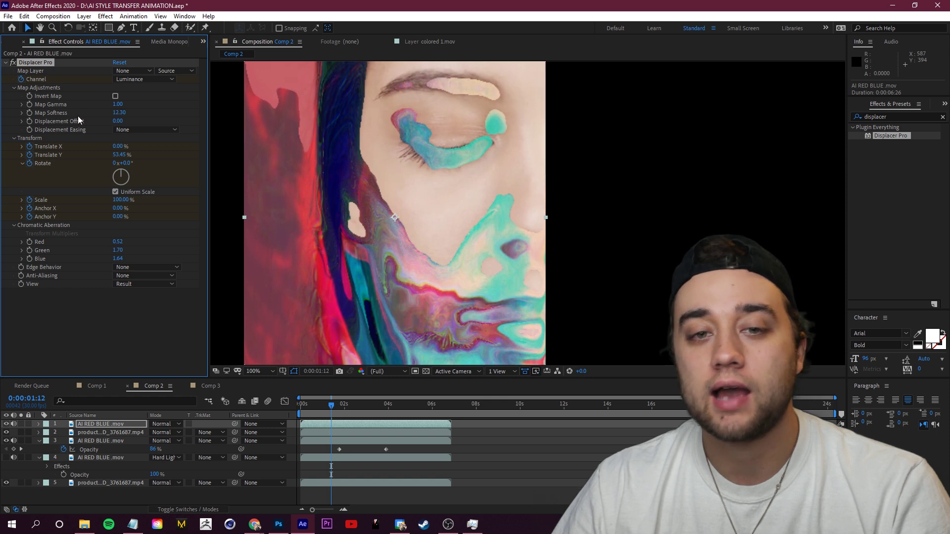
- Invert Displacer Pro's map and preview the Comp 2 animation from the start
scroll(445, 279, "down", 2)
key("Home")
key("space")
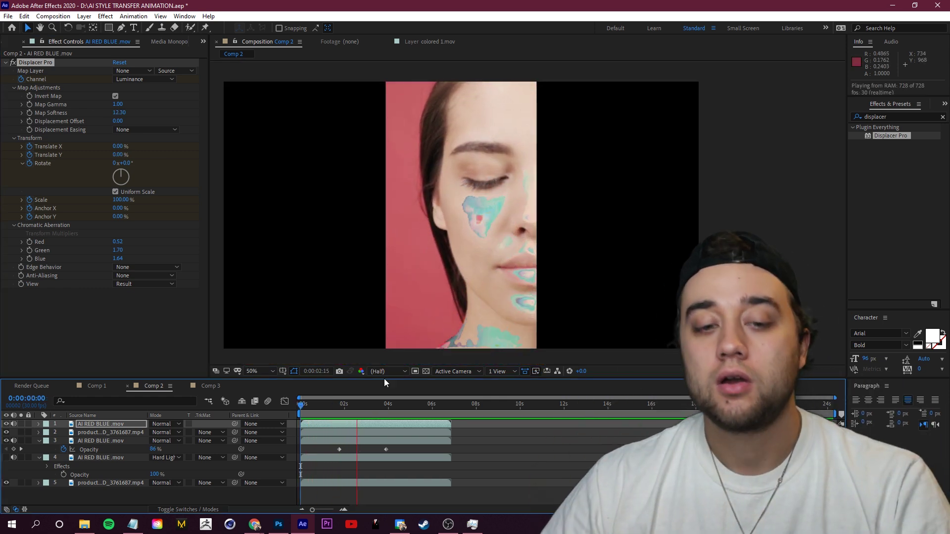
key("space")
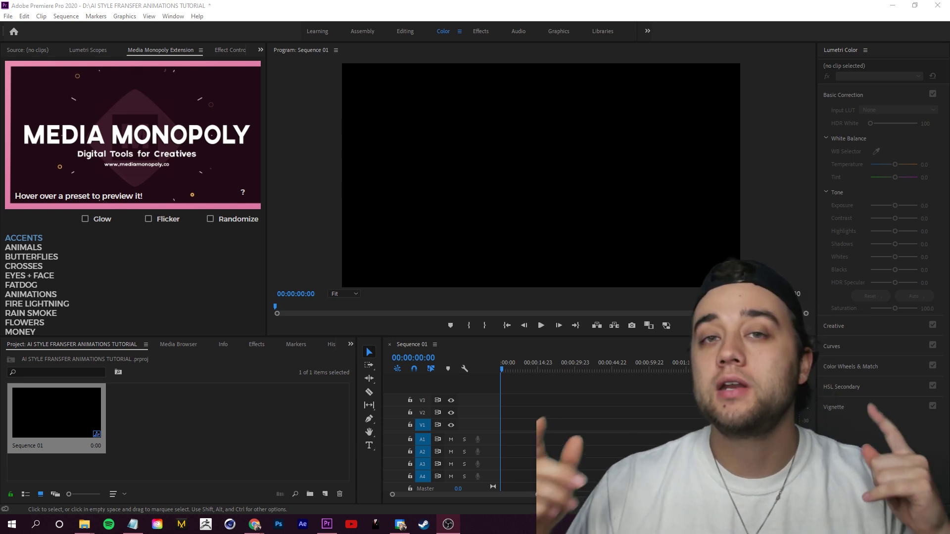
- Switch to Premiere Pro and browse the installed preset packs in the effects library
key("shift+7")
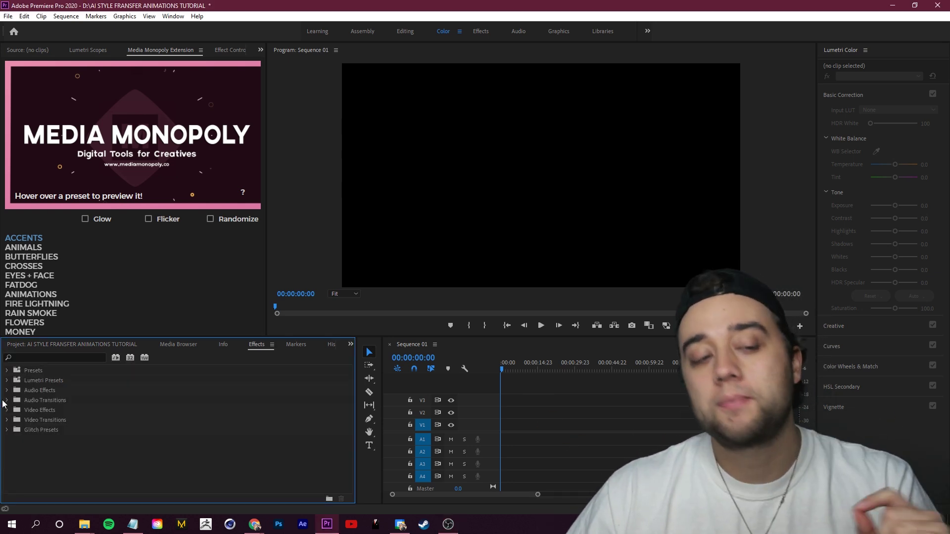
scroll(77, 408, "down", 5)
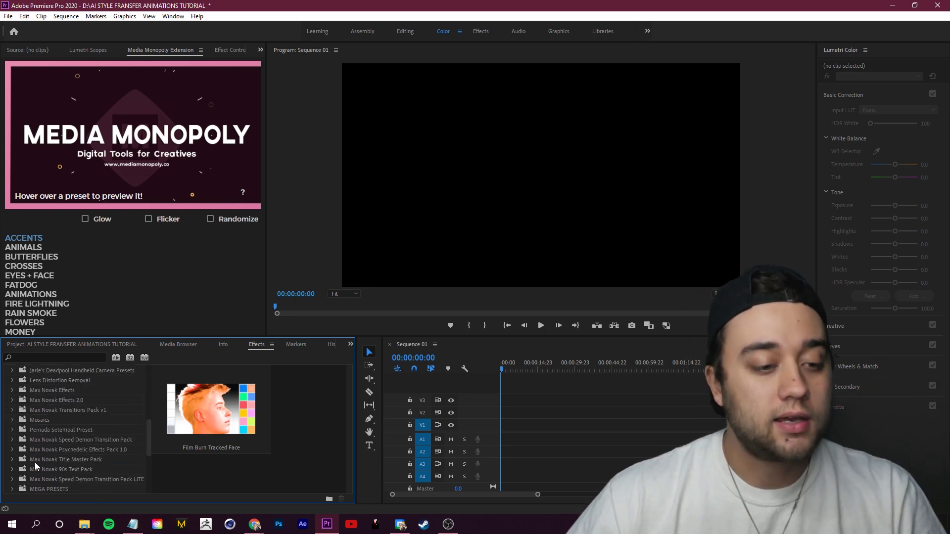
scroll(21, 439, "down", 1)
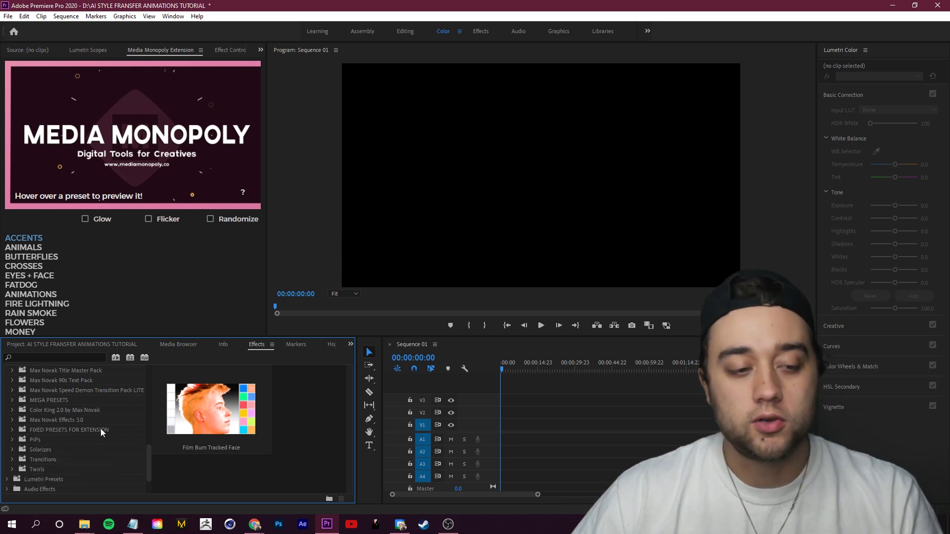
- Import production ID_3959601.mp4 and matrix.mov from the faces folder into the Premiere project
left_click_drag(537, 237, 181, 435)
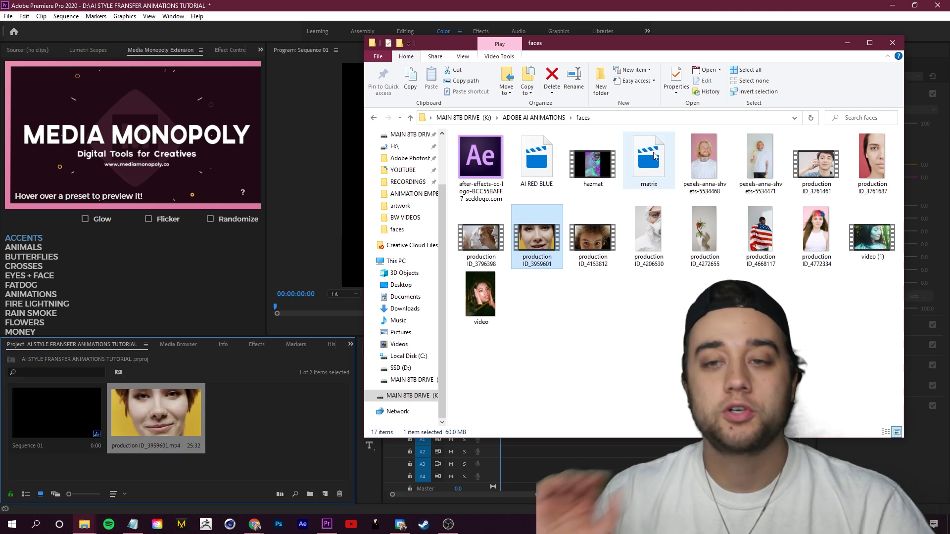
left_click_drag(654, 156, 310, 409)
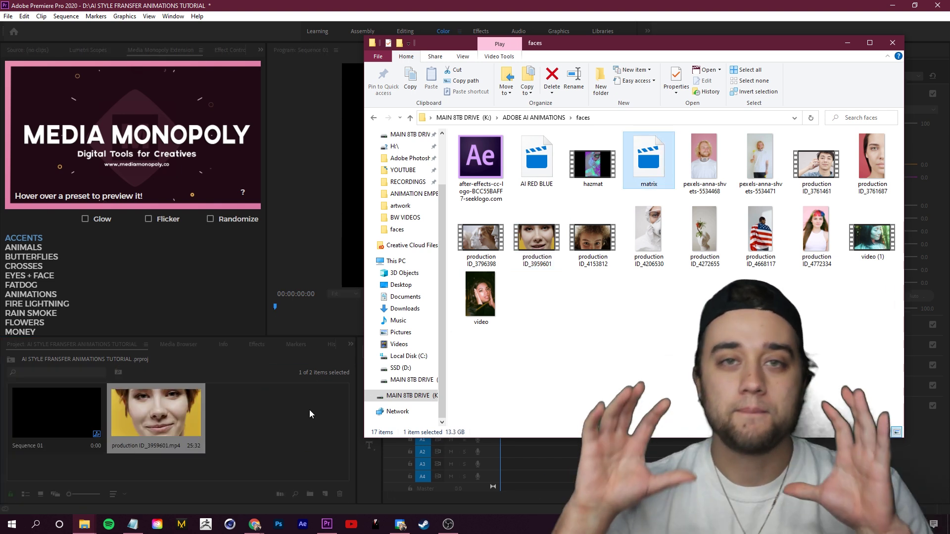
- Scale the production ID_3959601 clip on V1 to the frame size, and add matrix.mov above it on V2 scaled likewise
right_click(514, 425)
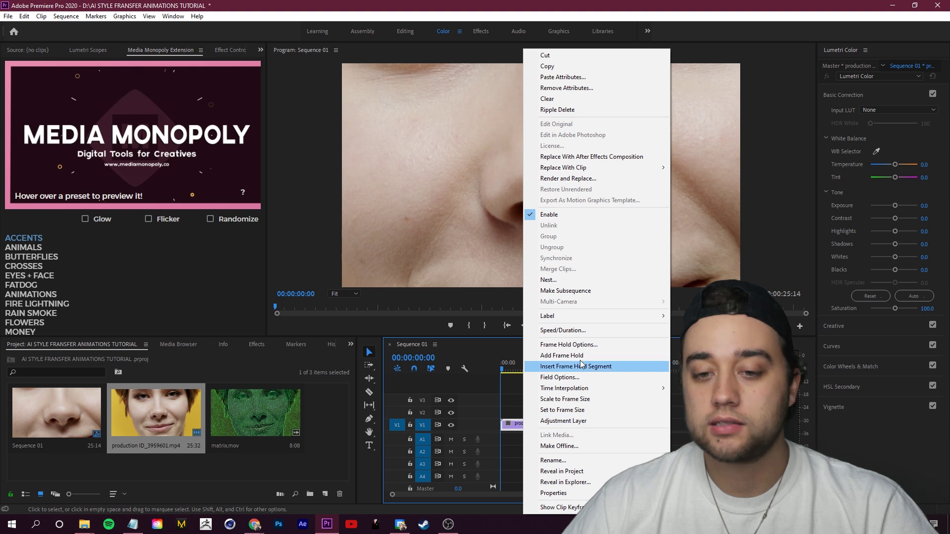
left_click(565, 399)
left_click_drag(255, 416, 512, 416)
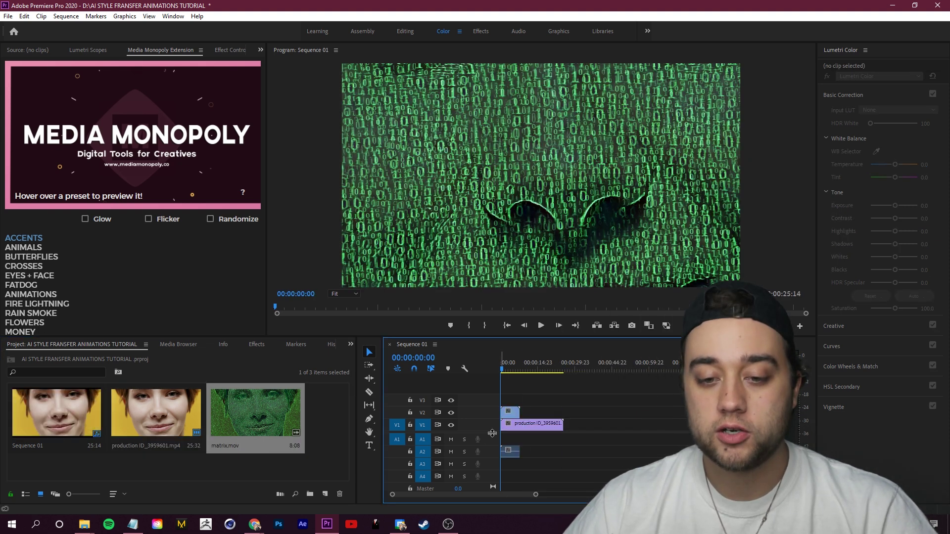
right_click(510, 416)
left_click(527, 388)
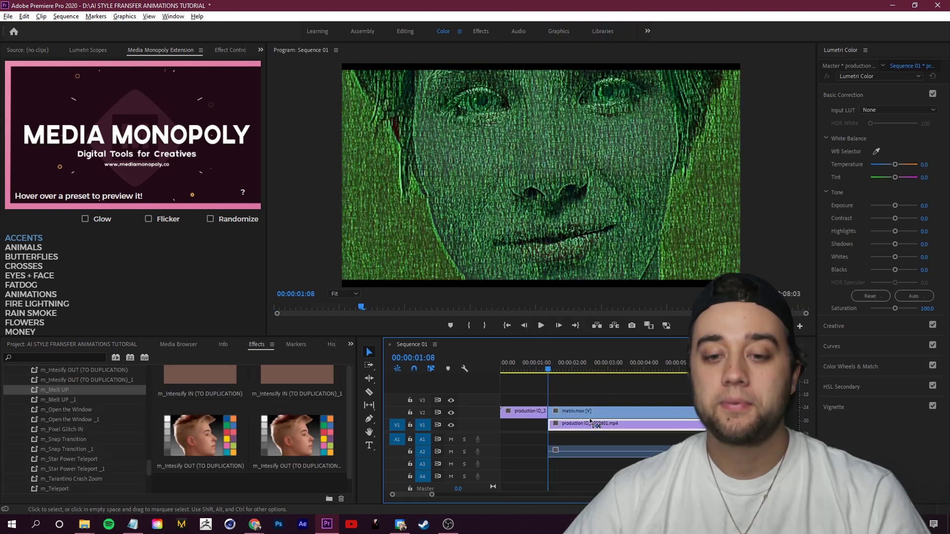
- Cut the production ID_3959601 clip that precedes matrix.mov on V2 at 00:00:00:22
scroll(524, 411, "up", 3)
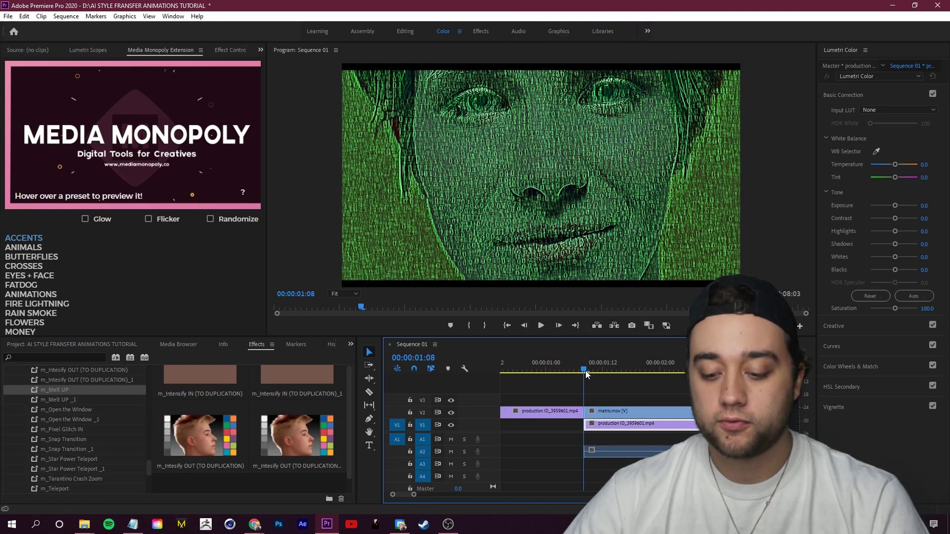
left_click_drag(586, 370, 536, 371)
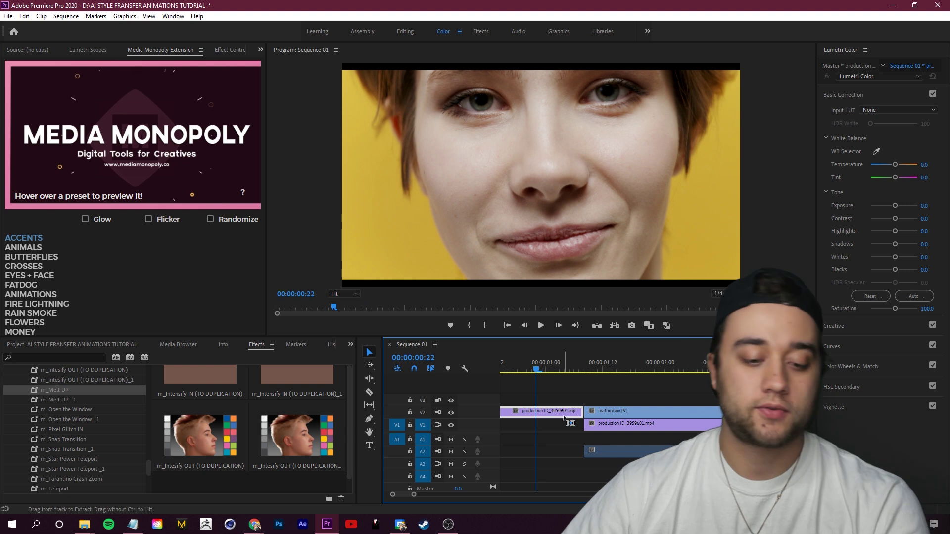
key("ctrl+k")
key("space")
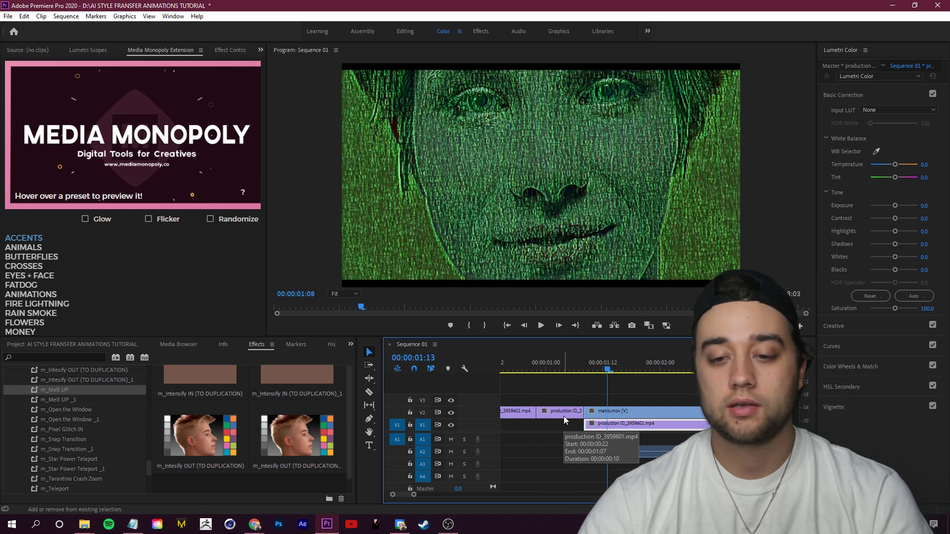
- Split matrix.mov at 00:00:01:18 and nest the short production and matrix pieces around the edit as Nested Sequence 01
right_click(608, 411)
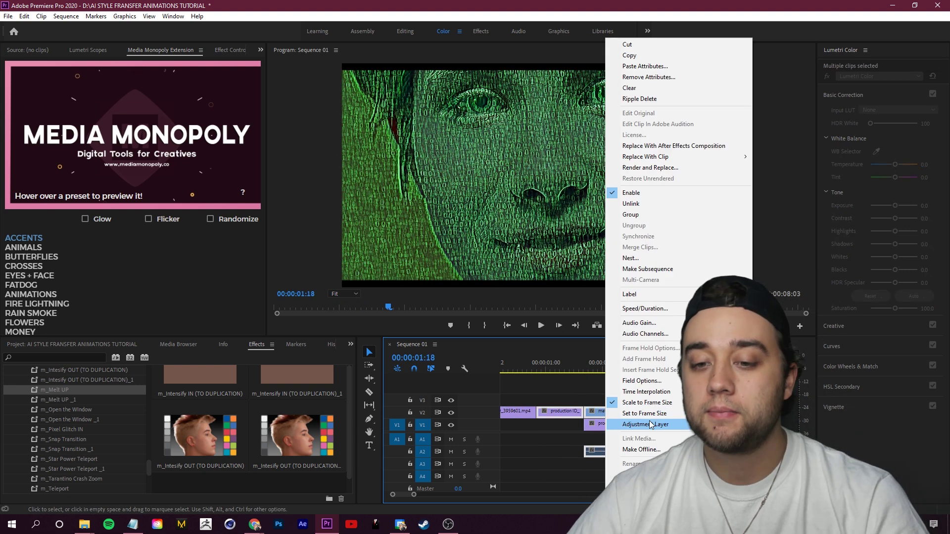
left_click(630, 258)
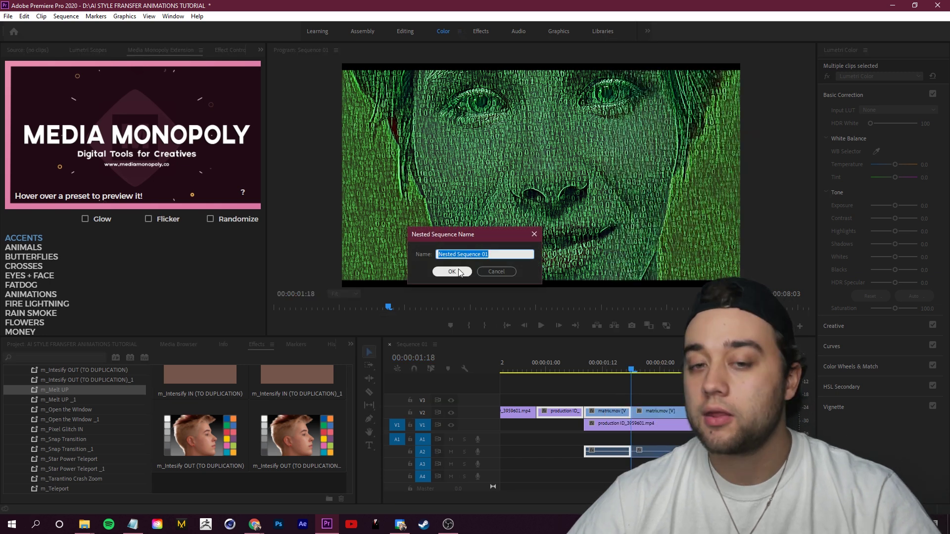
key("Return")
- Apply the m_Melt UP preset to Nested Sequence 01 and play the transition from just before it
left_click(584, 411)
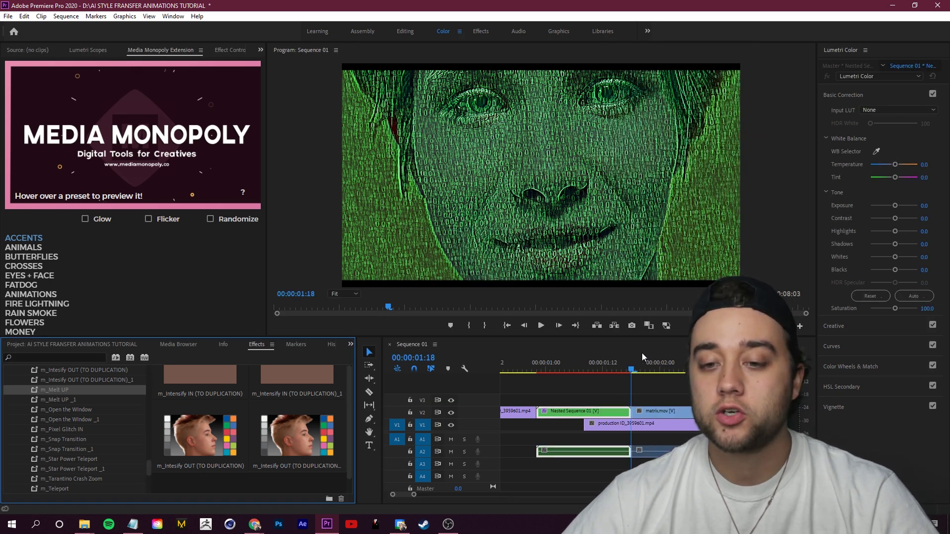
left_click(527, 371)
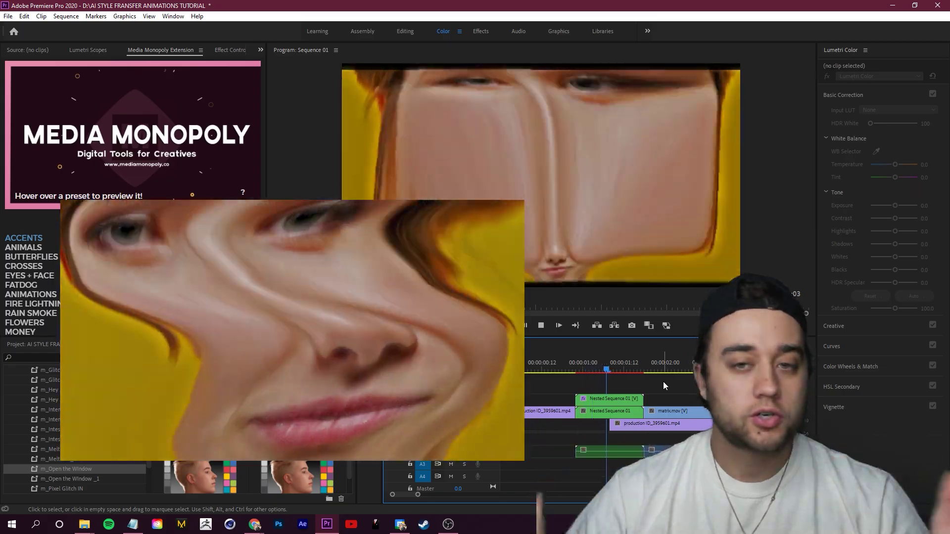